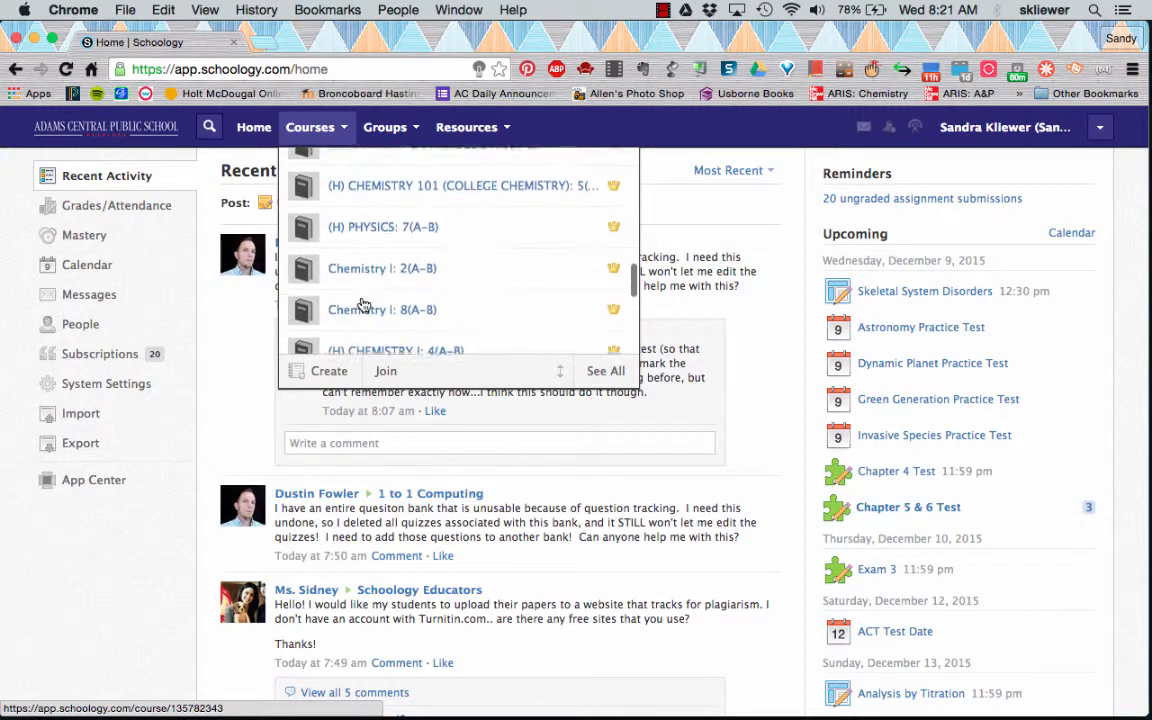
Open the Chemistry I: 2(A-B) course from the list of courses.
scroll(363, 304, "down", 3)
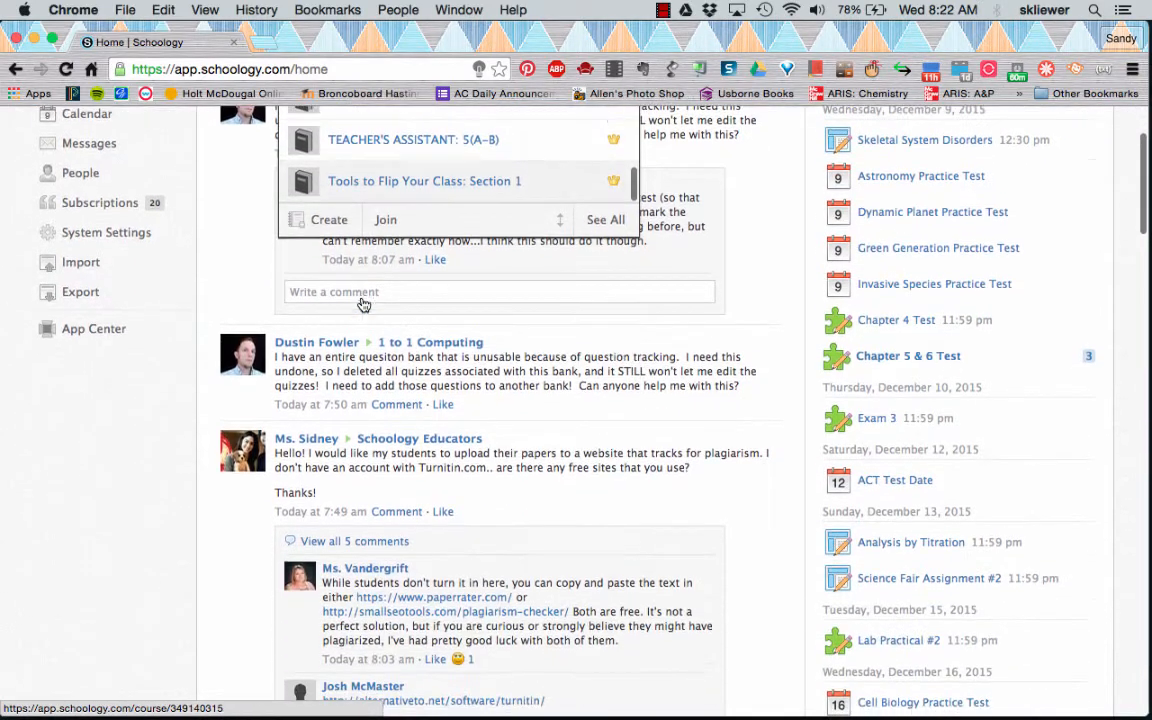
scroll(380, 172, "up", 15)
scroll(382, 170, "up", 1)
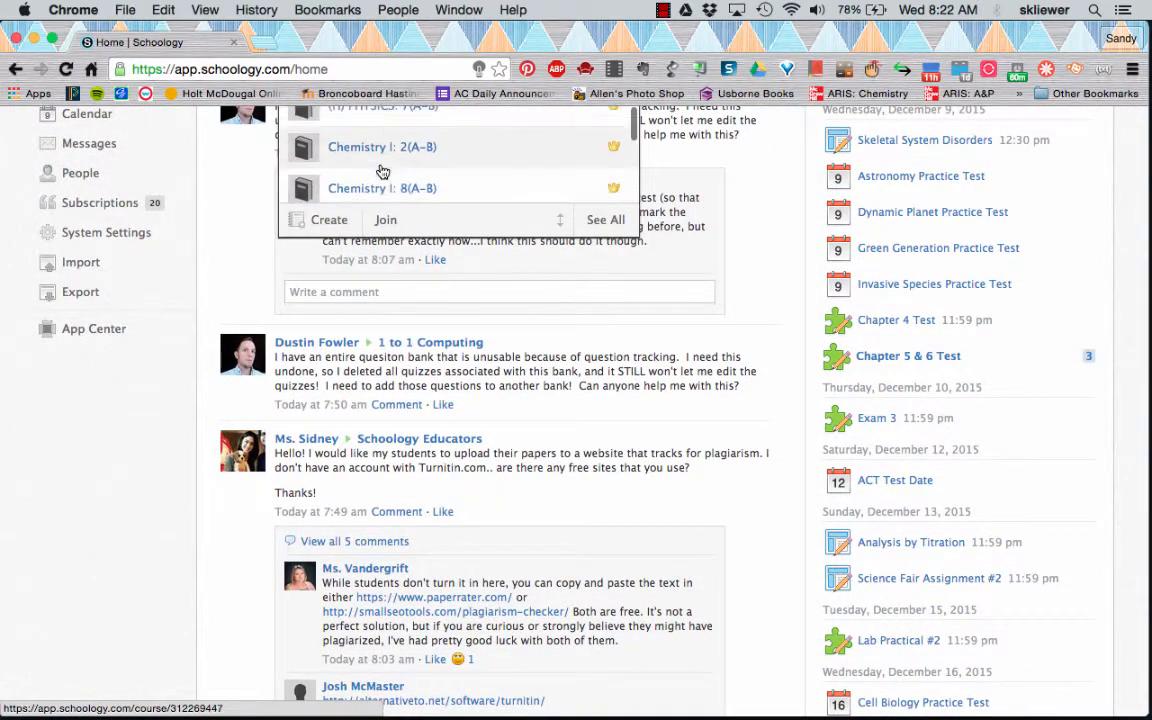
left_click(382, 165)
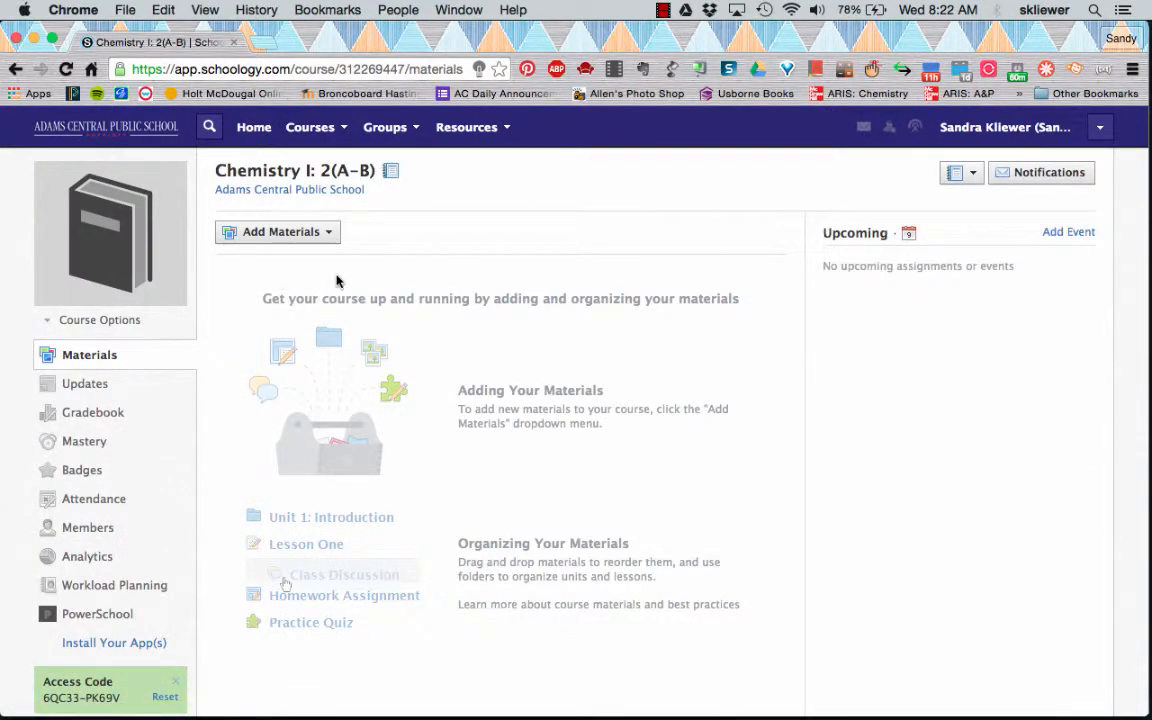
Start a new materials folder in the course and title it "Chapter 1 - Matter".
left_click(289, 237)
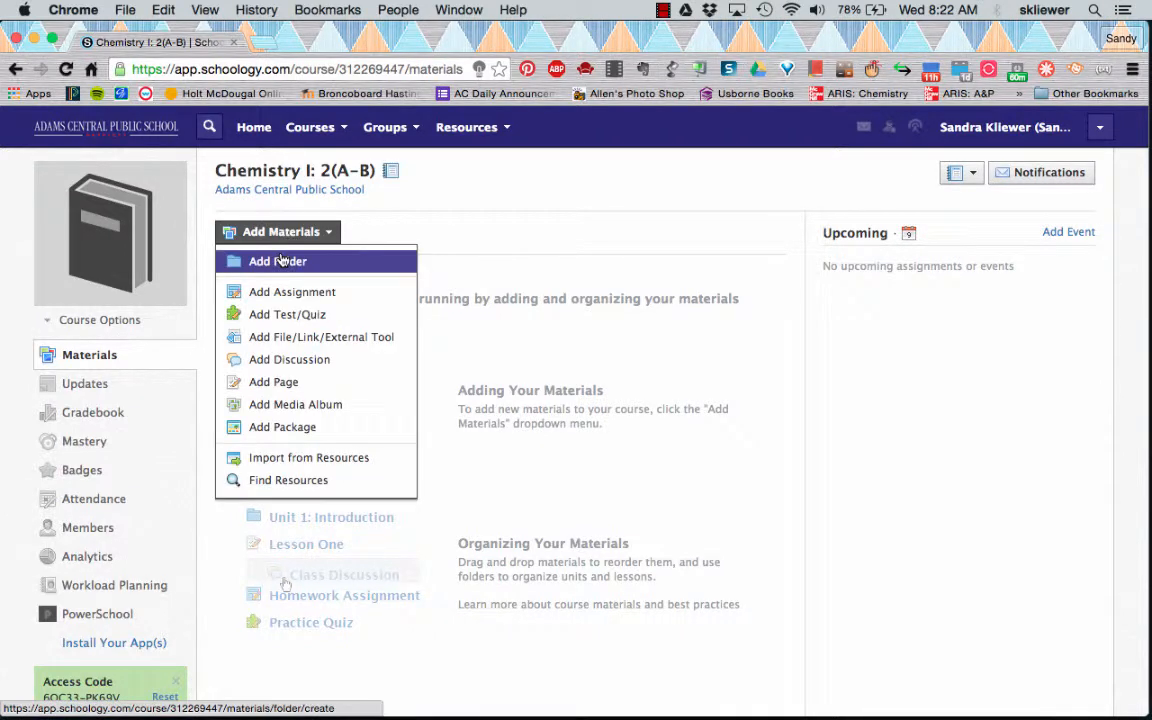
left_click(293, 261)
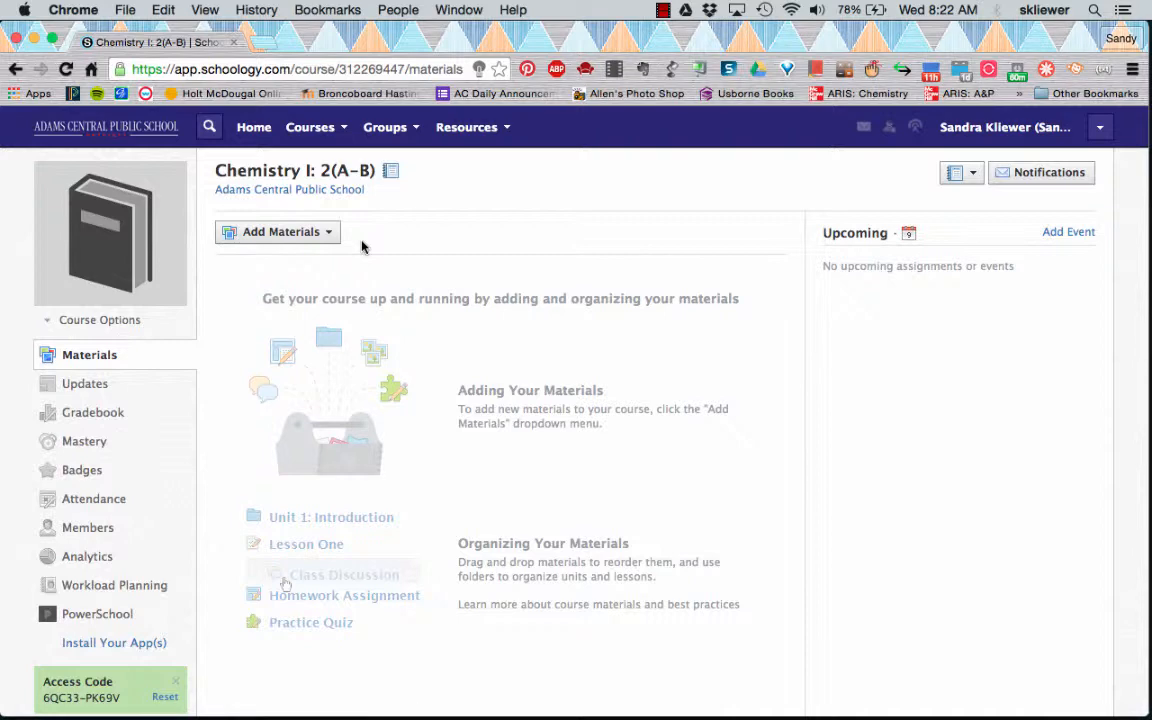
left_click(305, 232)
left_click(276, 261)
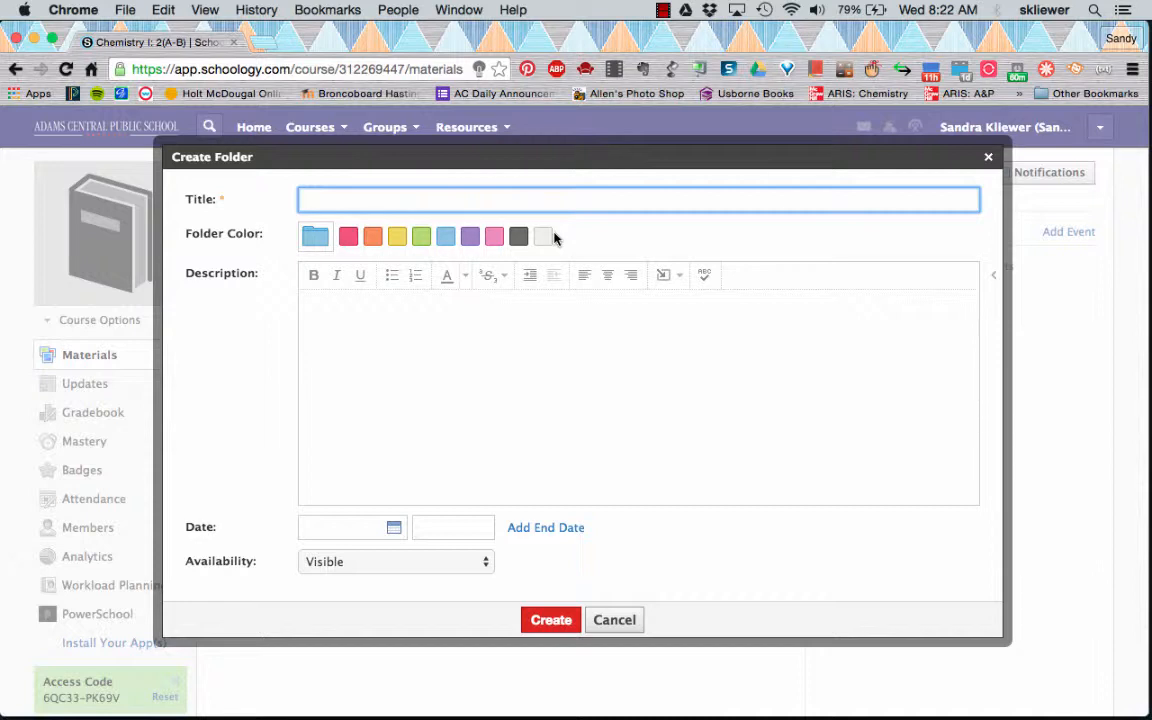
type("Chapter ")
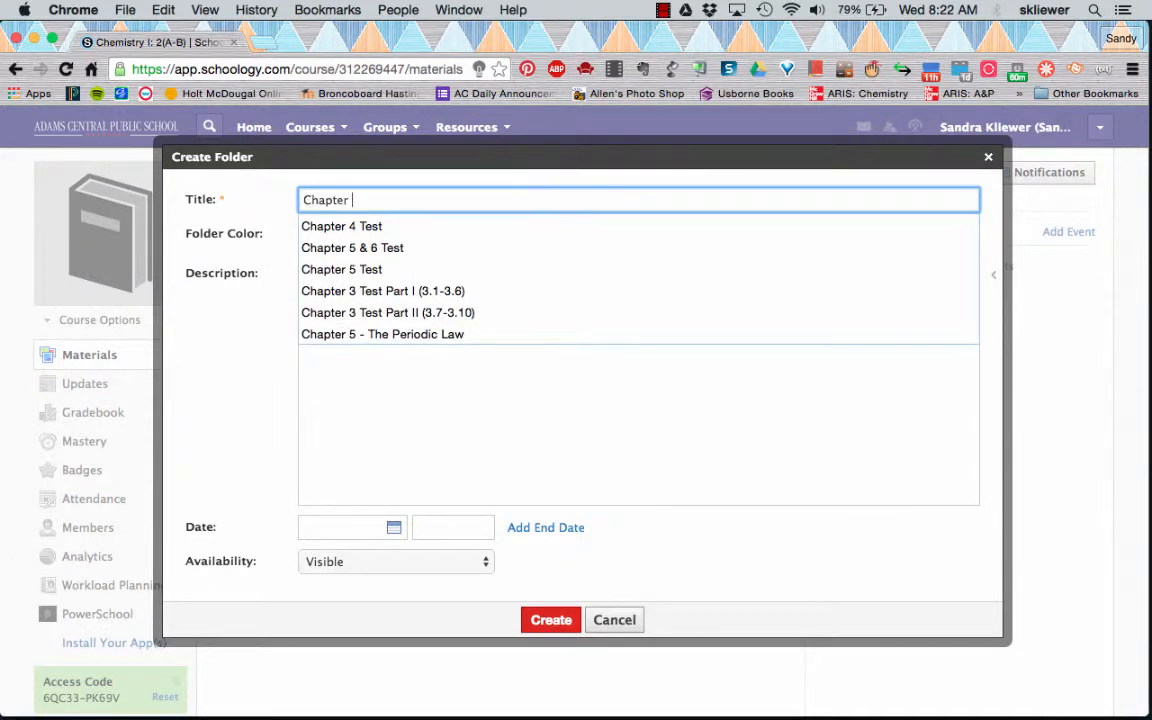
type("1 - Matter")
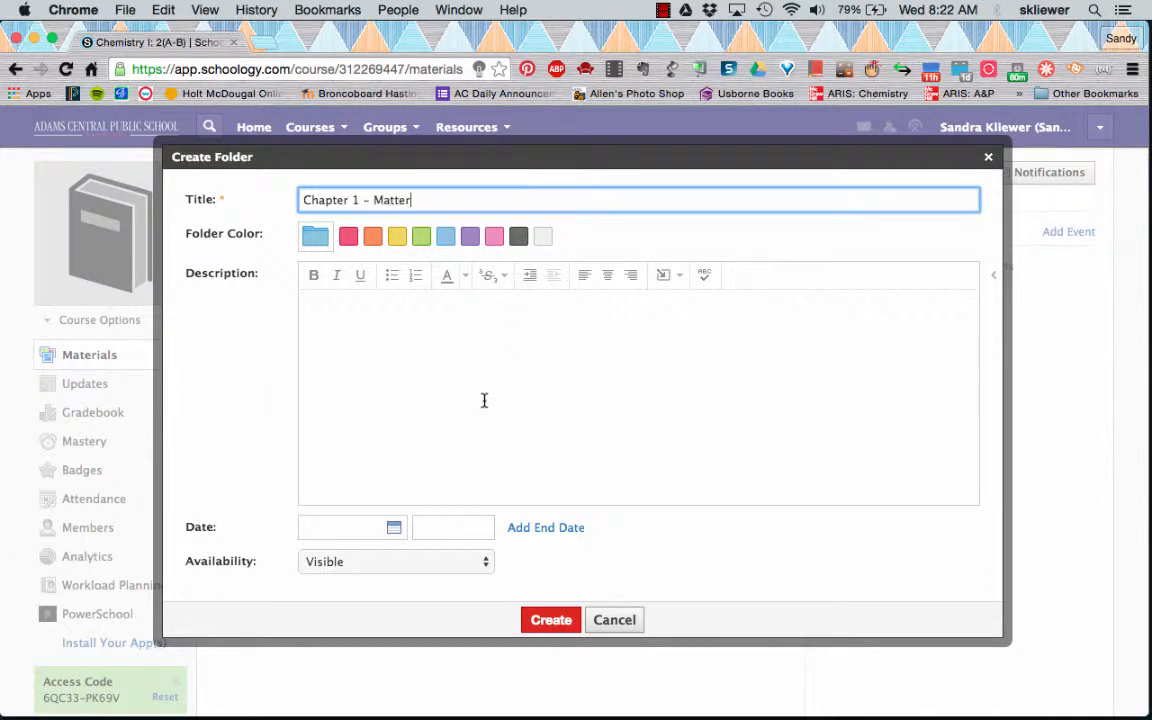
left_click(334, 344)
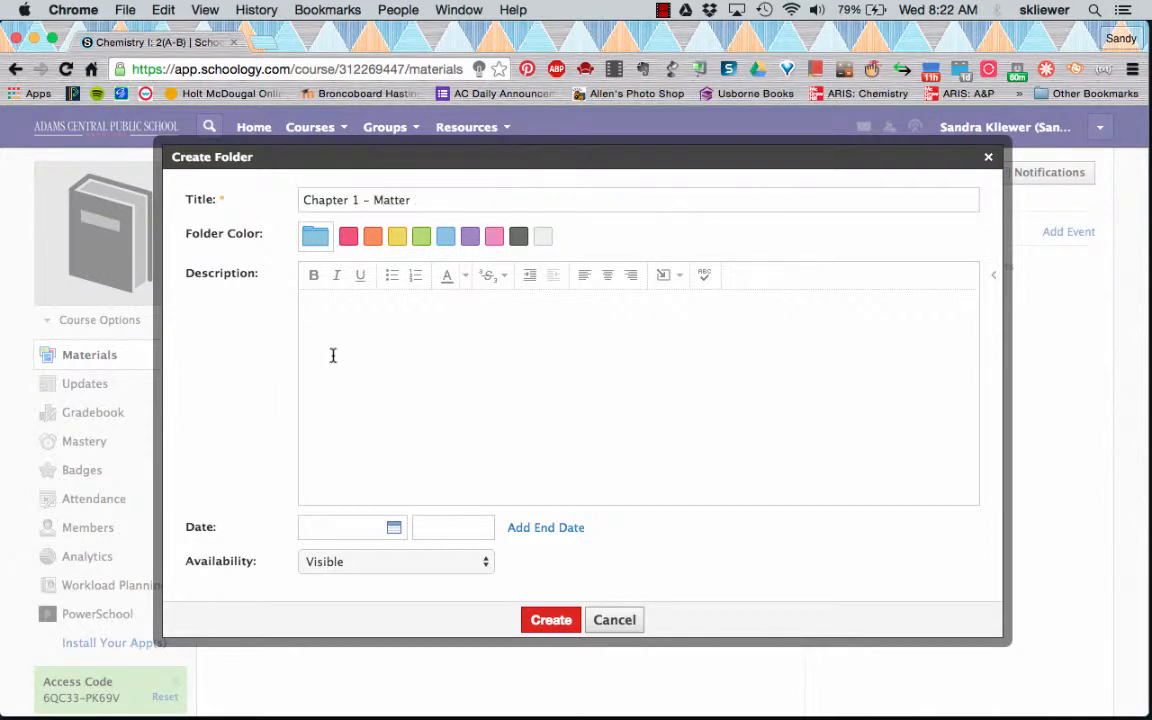
Set the Chapter 1 folder's availability to Hidden and create the folder.
left_click(410, 565)
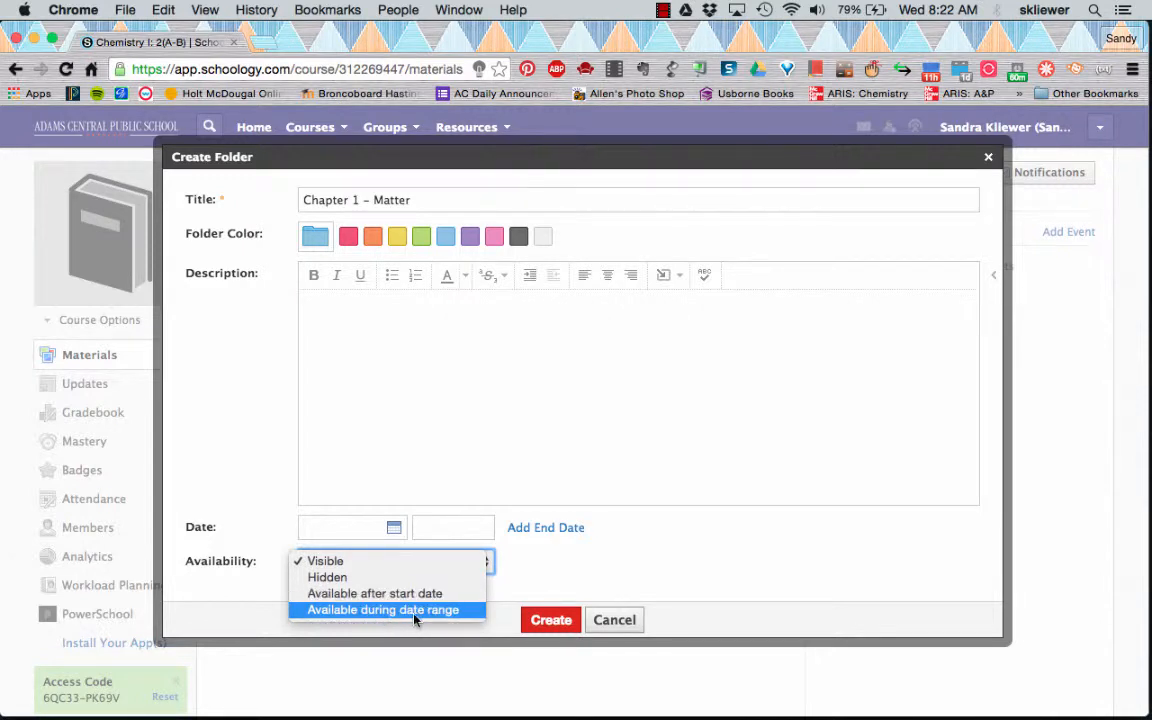
left_click(344, 582)
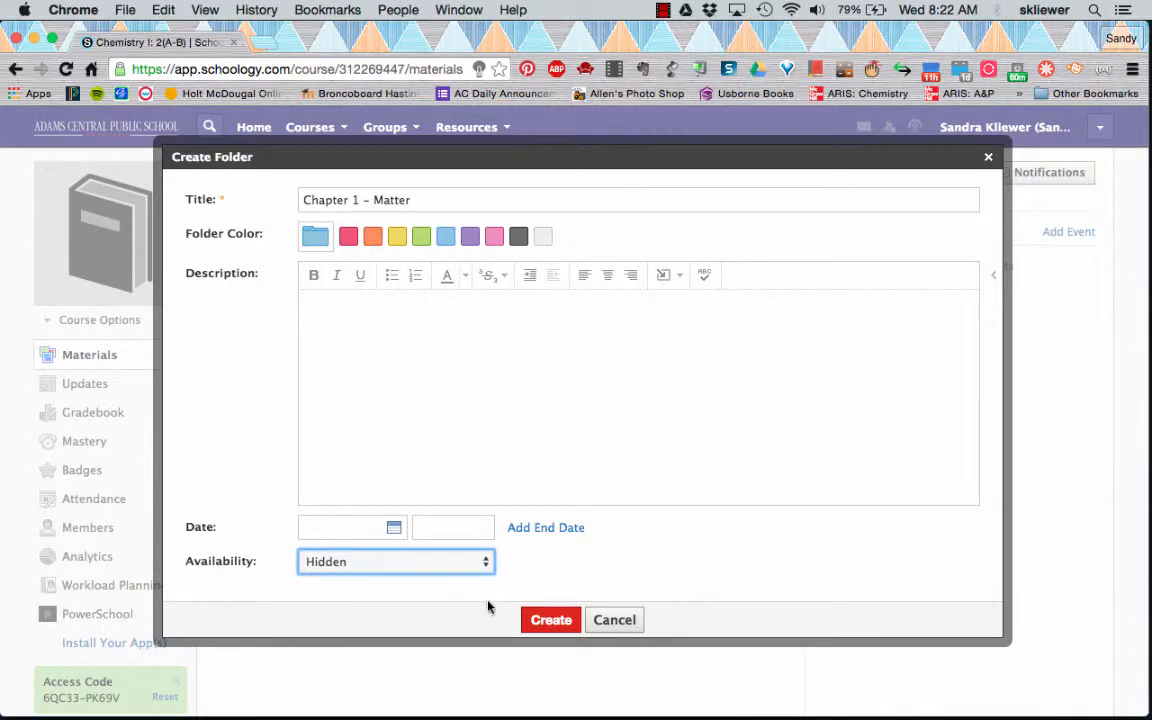
left_click(551, 621)
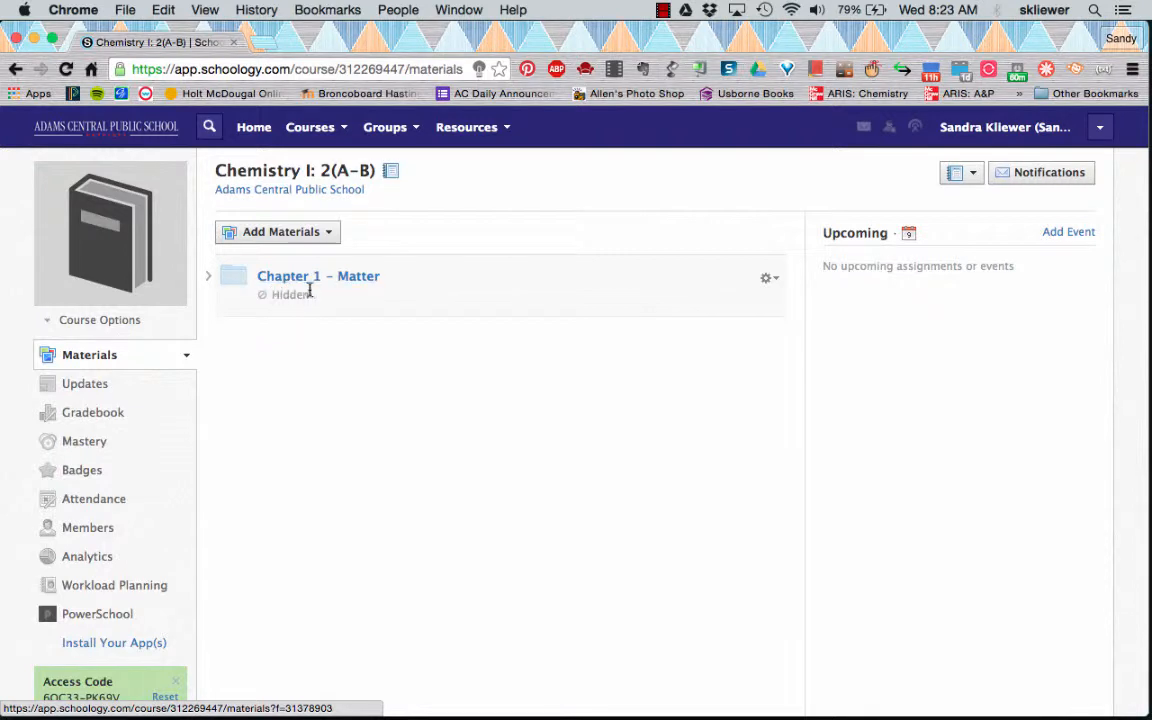
Start another materials folder in the course and title it "Chapter 2".
mouse_move(314, 323)
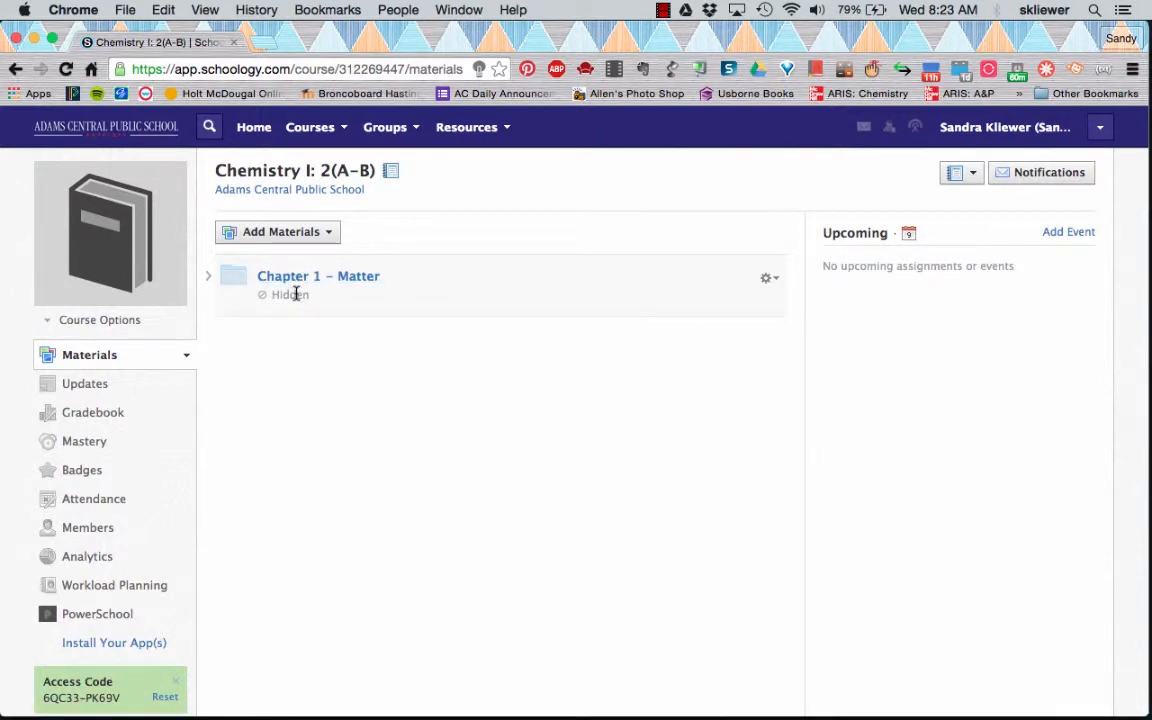
left_click(280, 231)
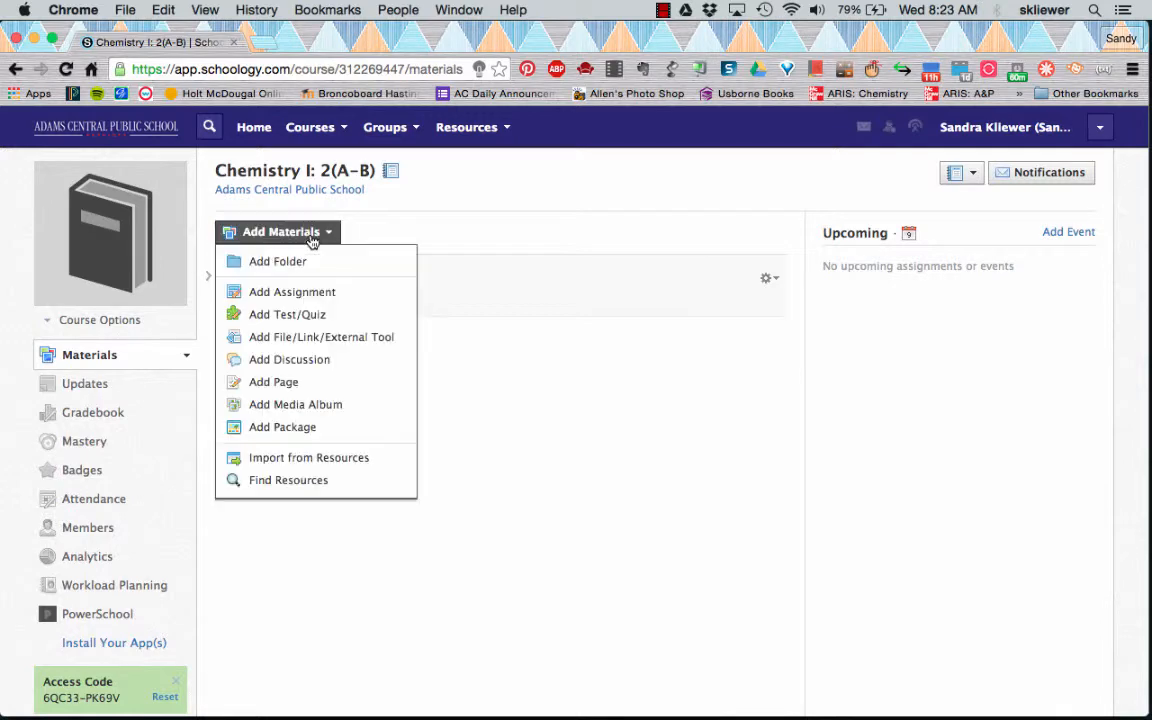
left_click(285, 261)
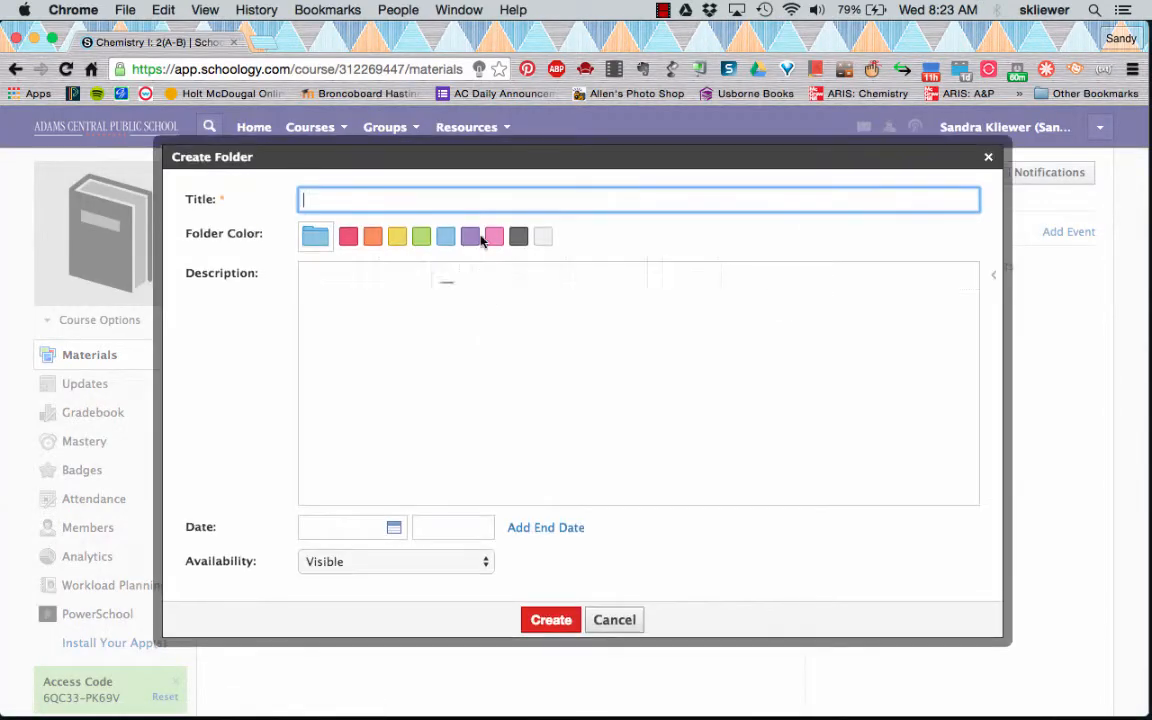
type("Chapter 2")
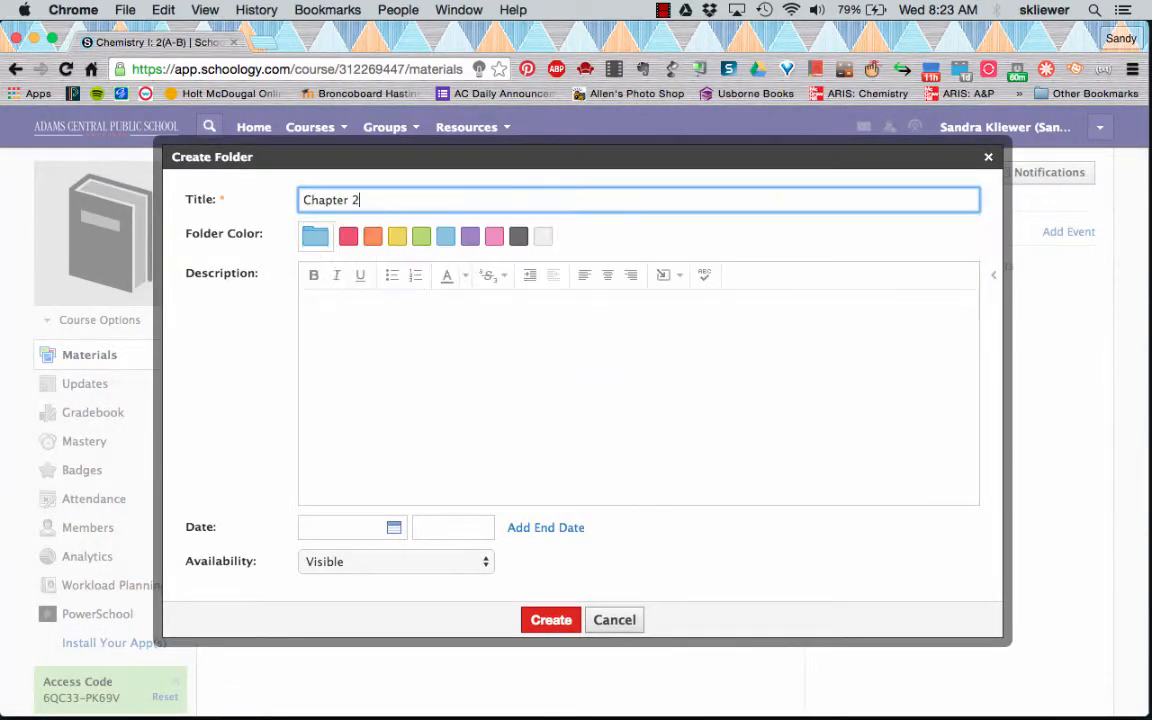
Make the Chapter 2 folder available after a start date of 12/14/15 and create it.
left_click(370, 561)
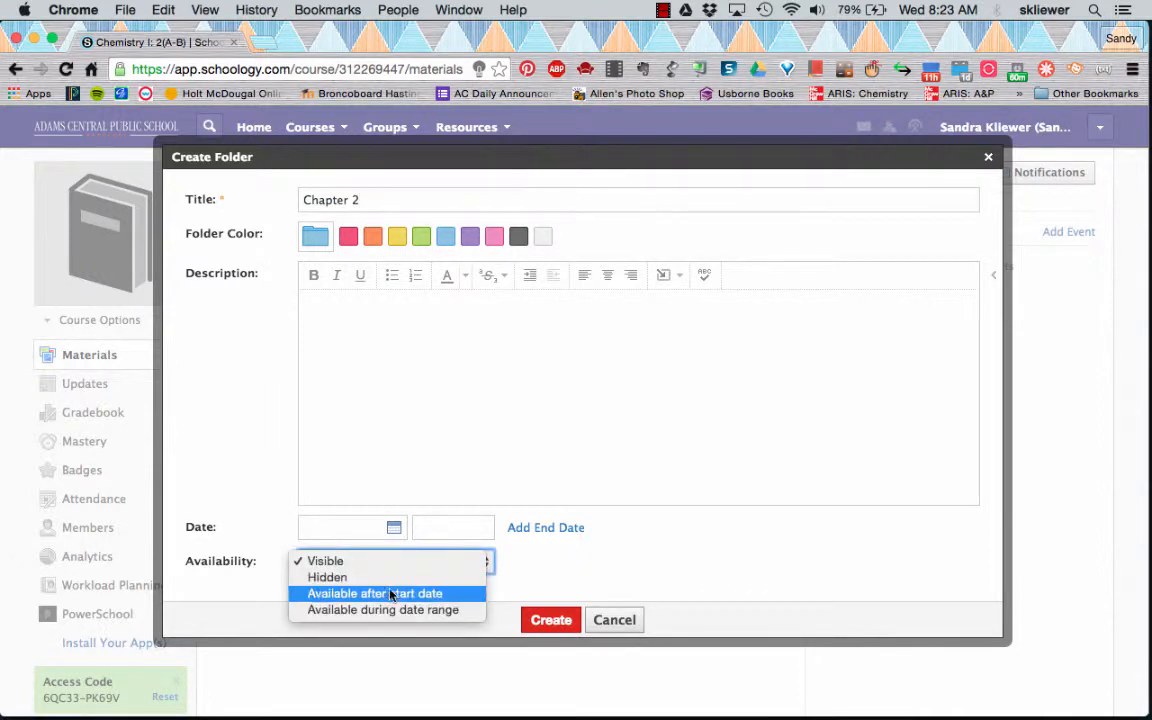
left_click(391, 594)
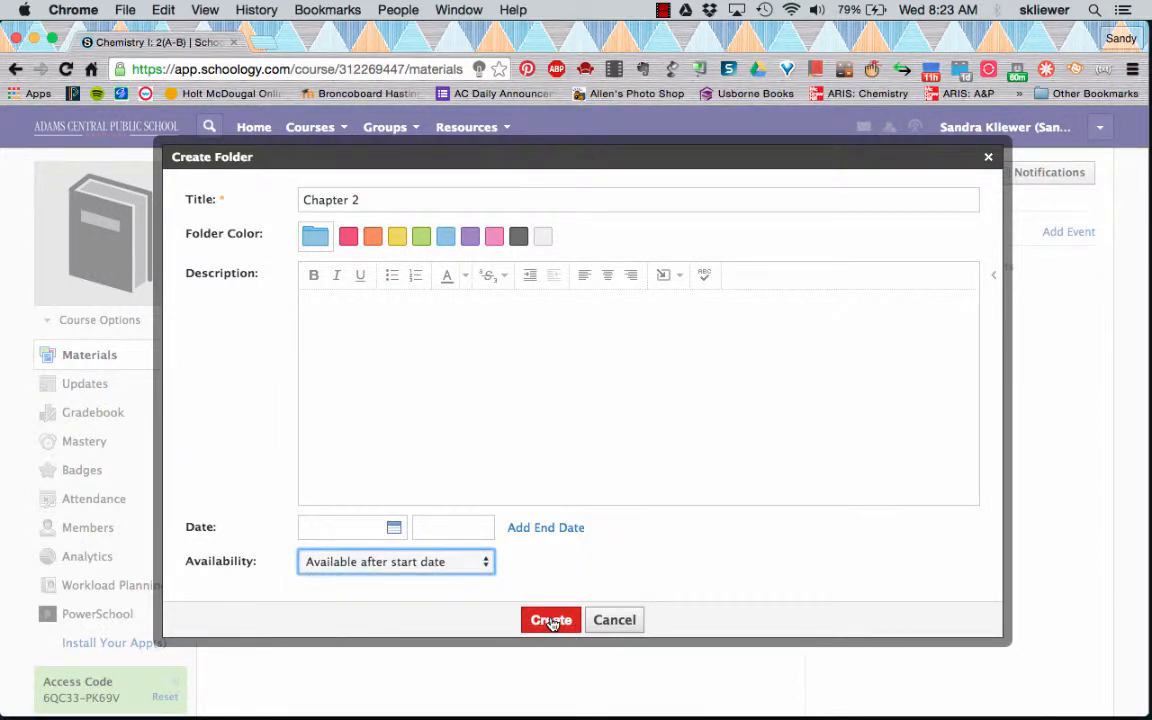
left_click(370, 537)
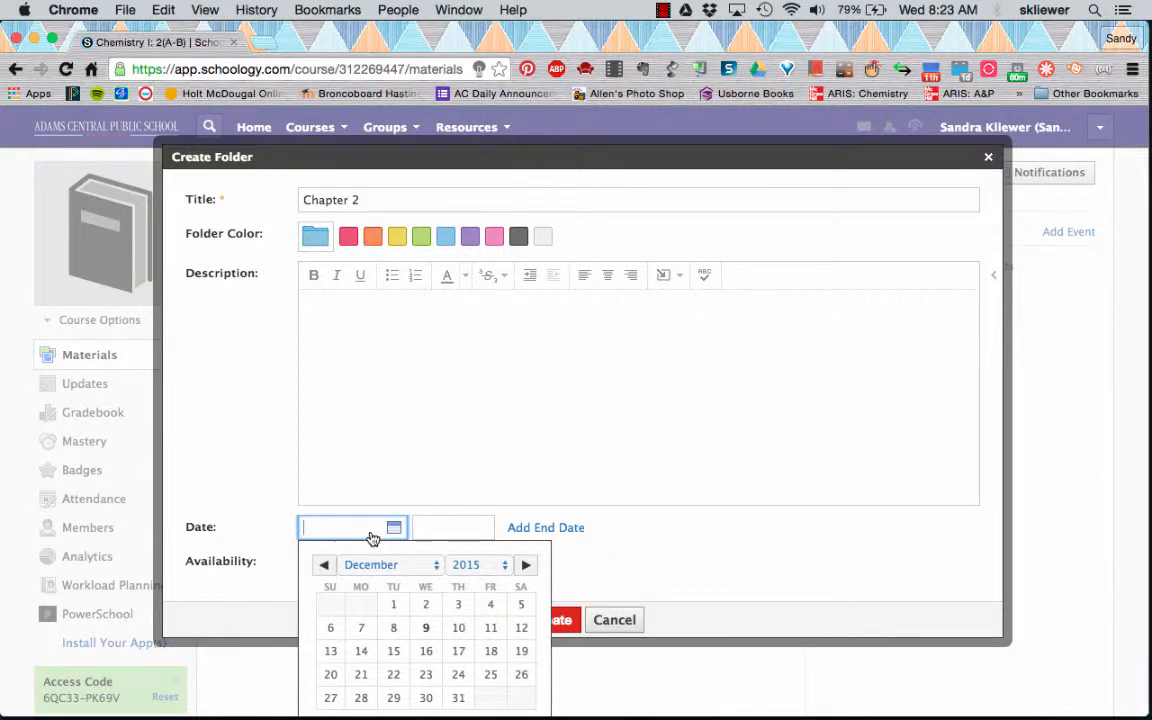
left_click(361, 652)
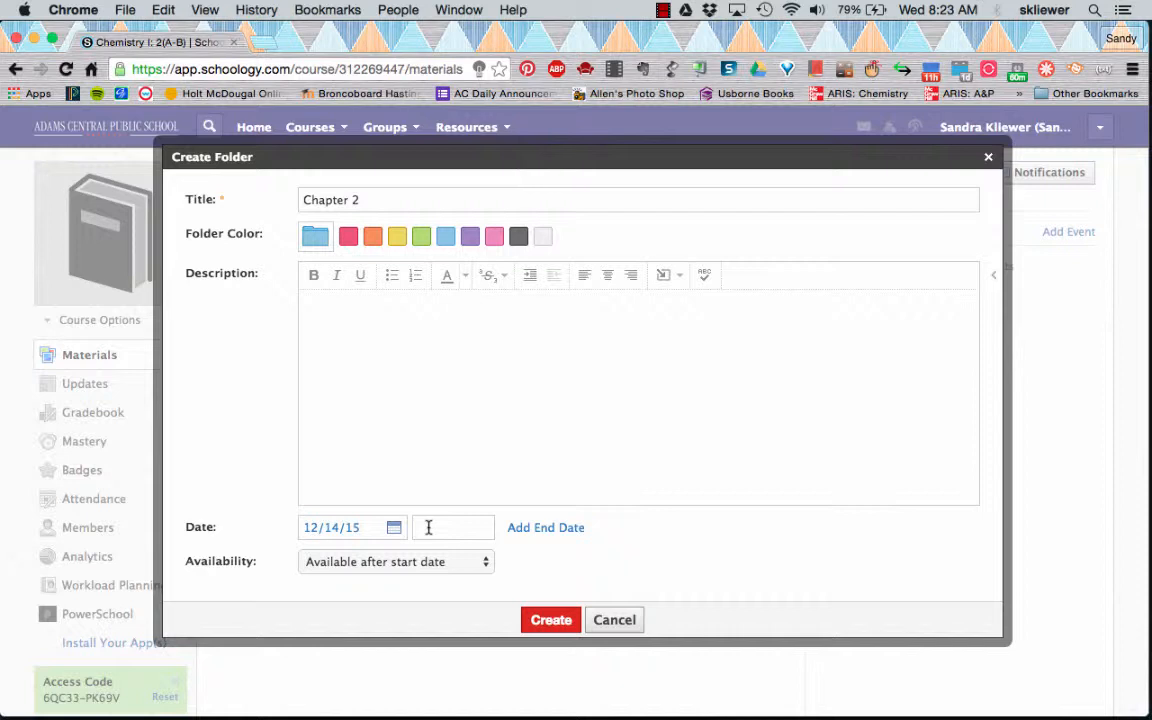
left_click(553, 621)
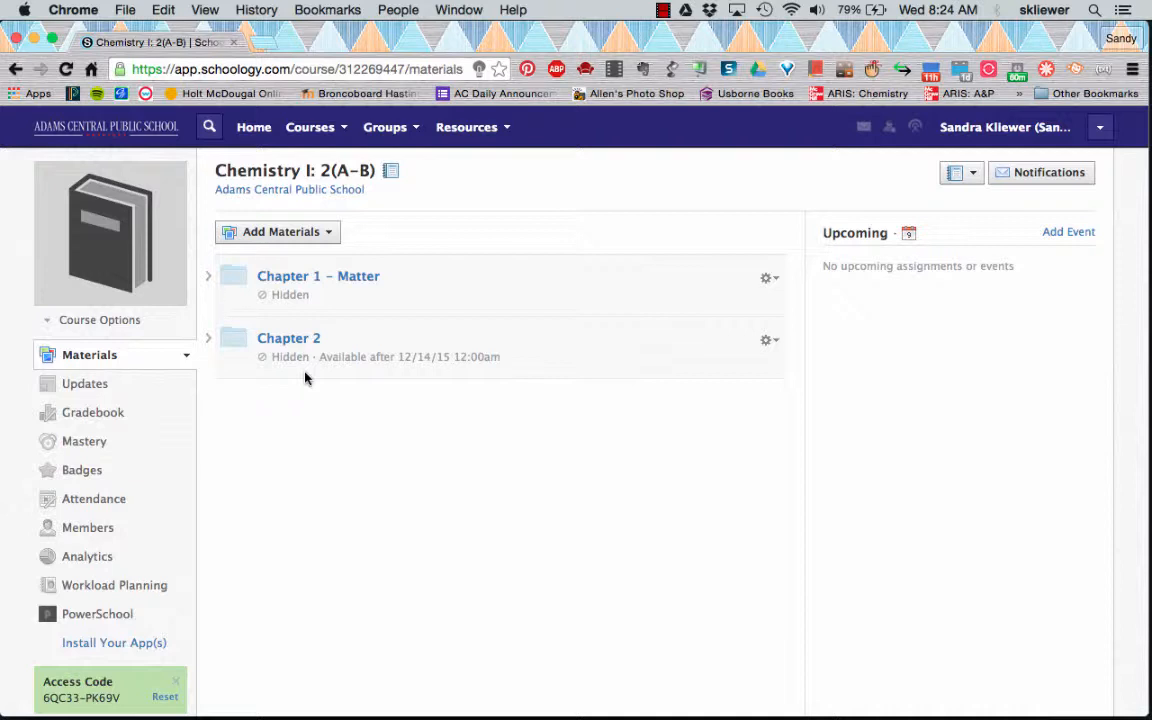
Start a new folder between the Chapter 1 and Chapter 2 folders and title it "Chapter 3".
left_click_drag(231, 337, 231, 398)
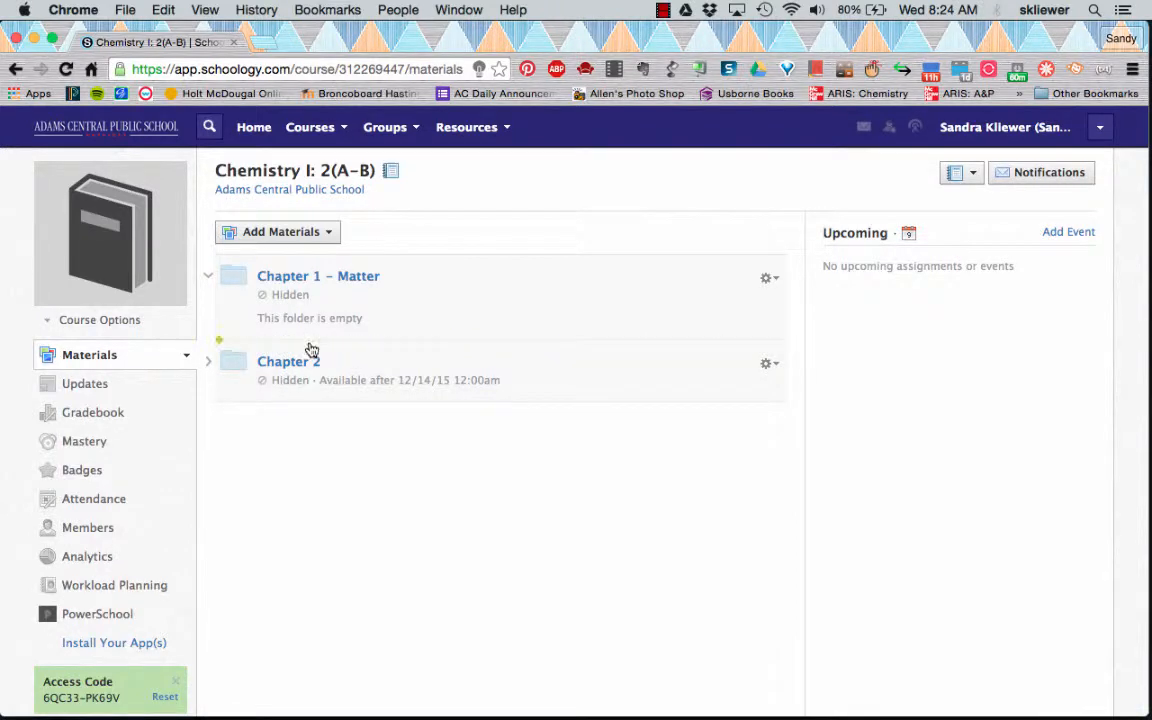
left_click(240, 346)
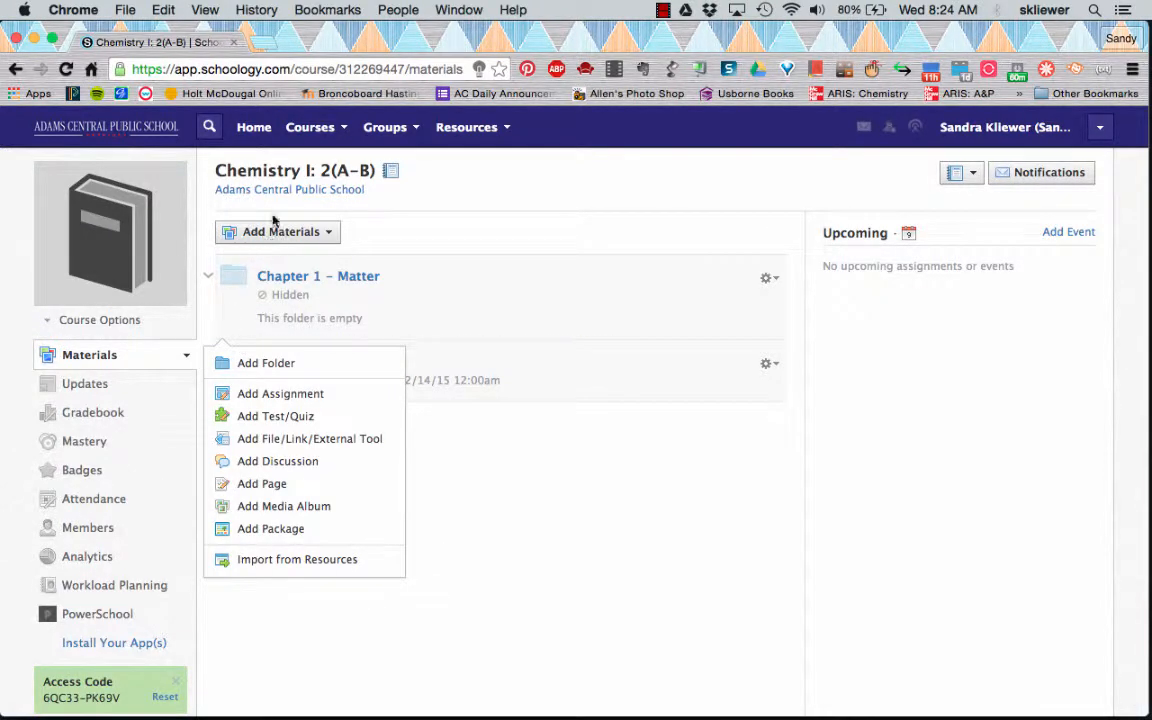
left_click(262, 370)
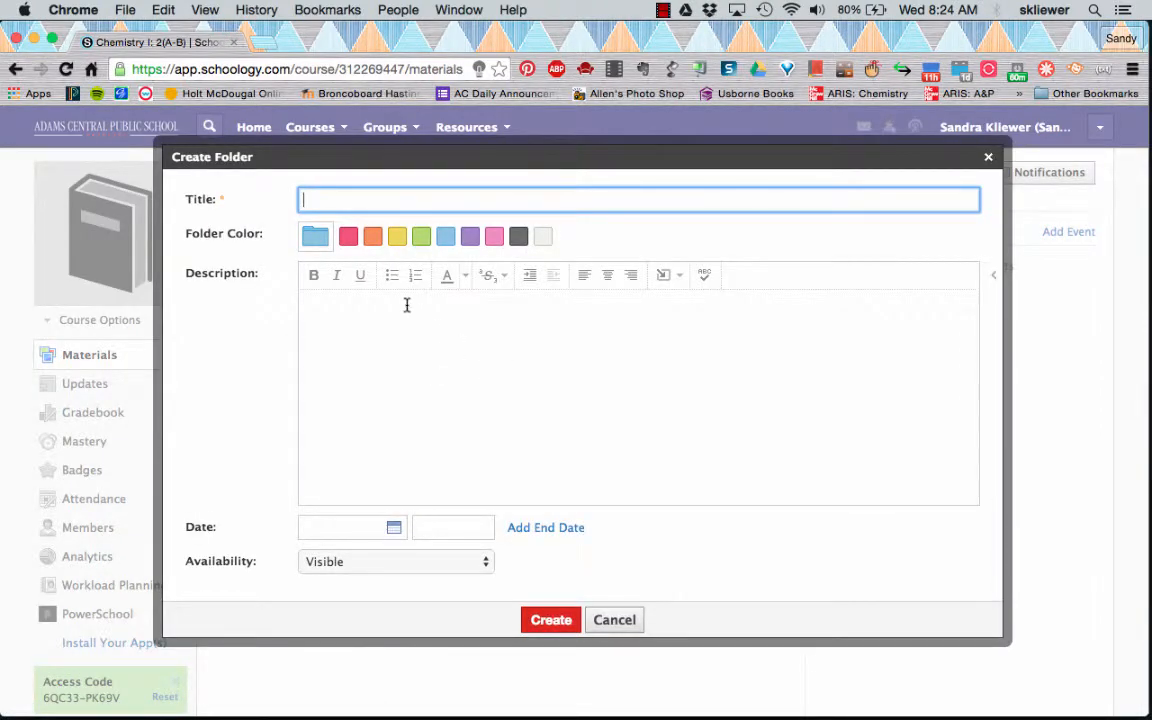
type("Chap")
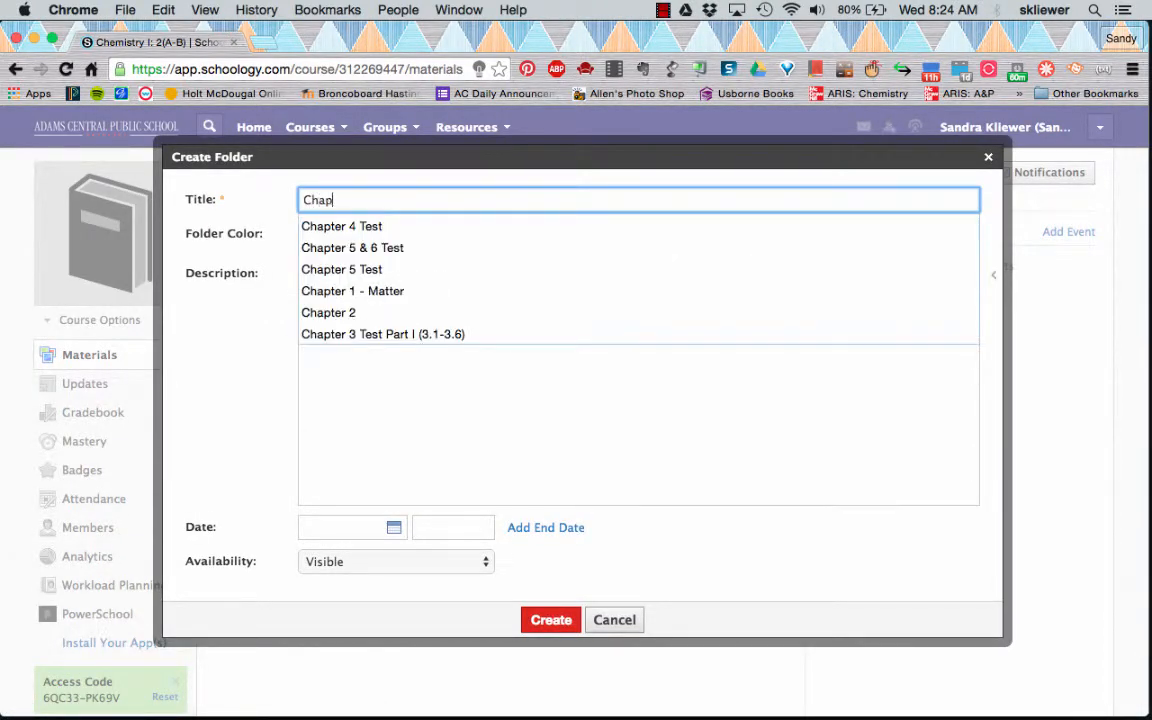
type("ter 3")
left_click(364, 350)
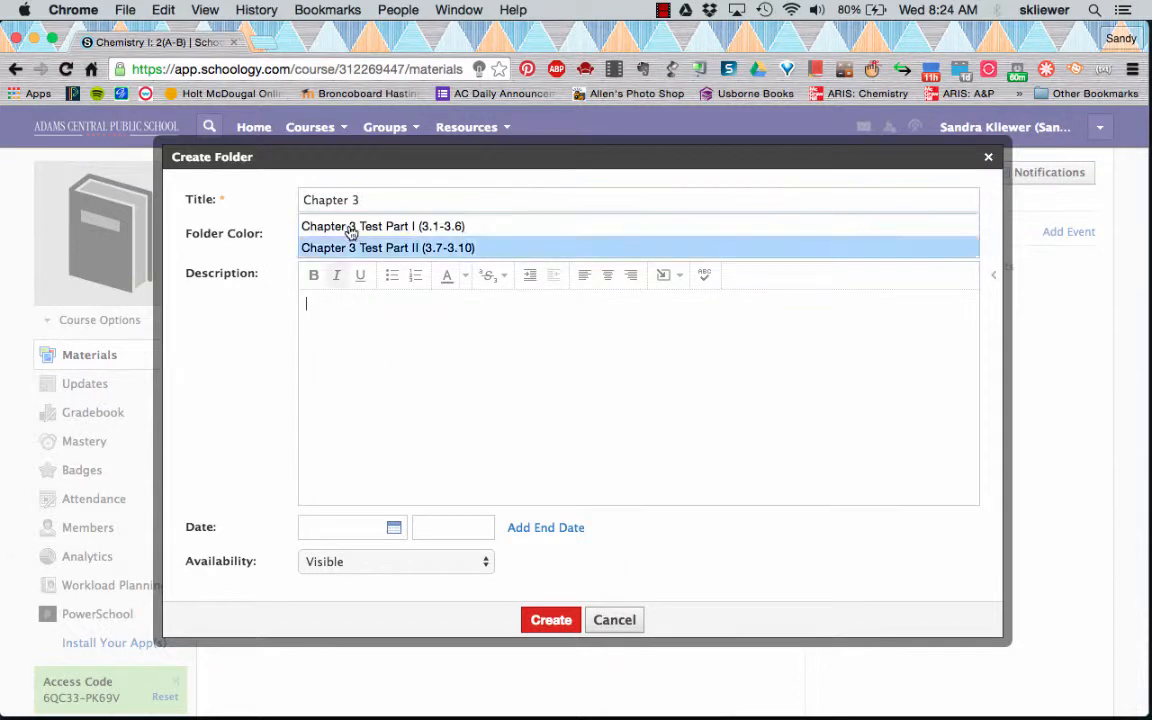
left_click(273, 277)
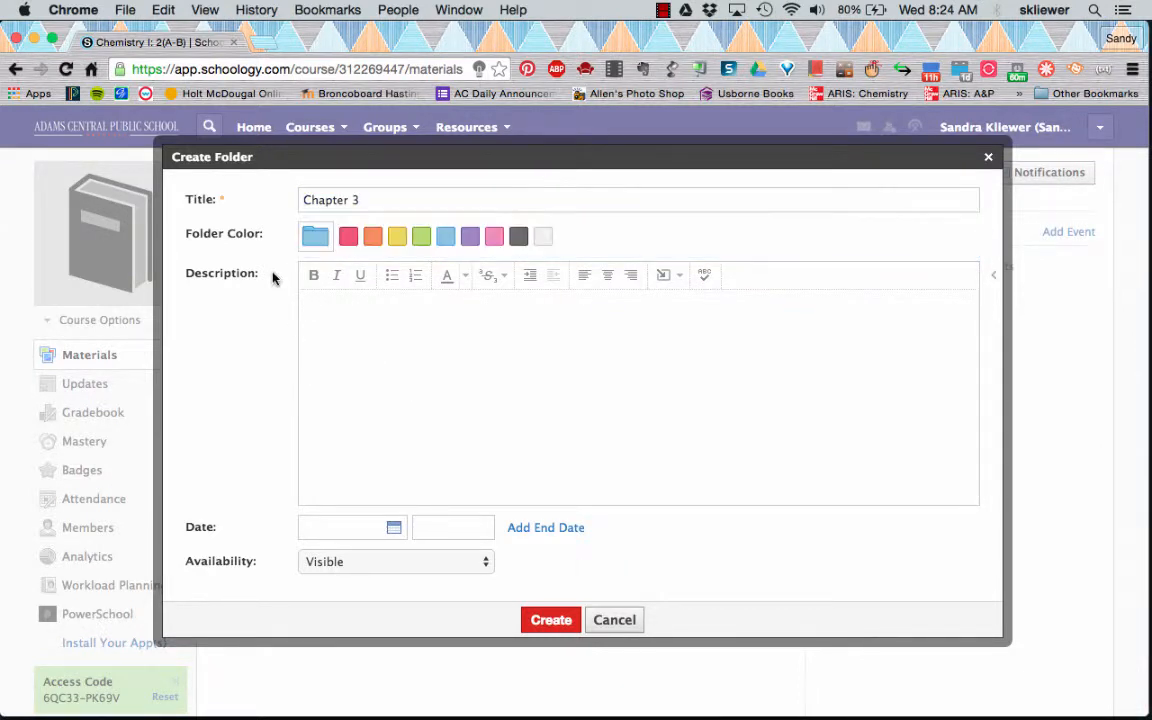
Set the Chapter 3 folder to be available during a date range starting 12/14/15 at 8:05AM.
left_click(380, 567)
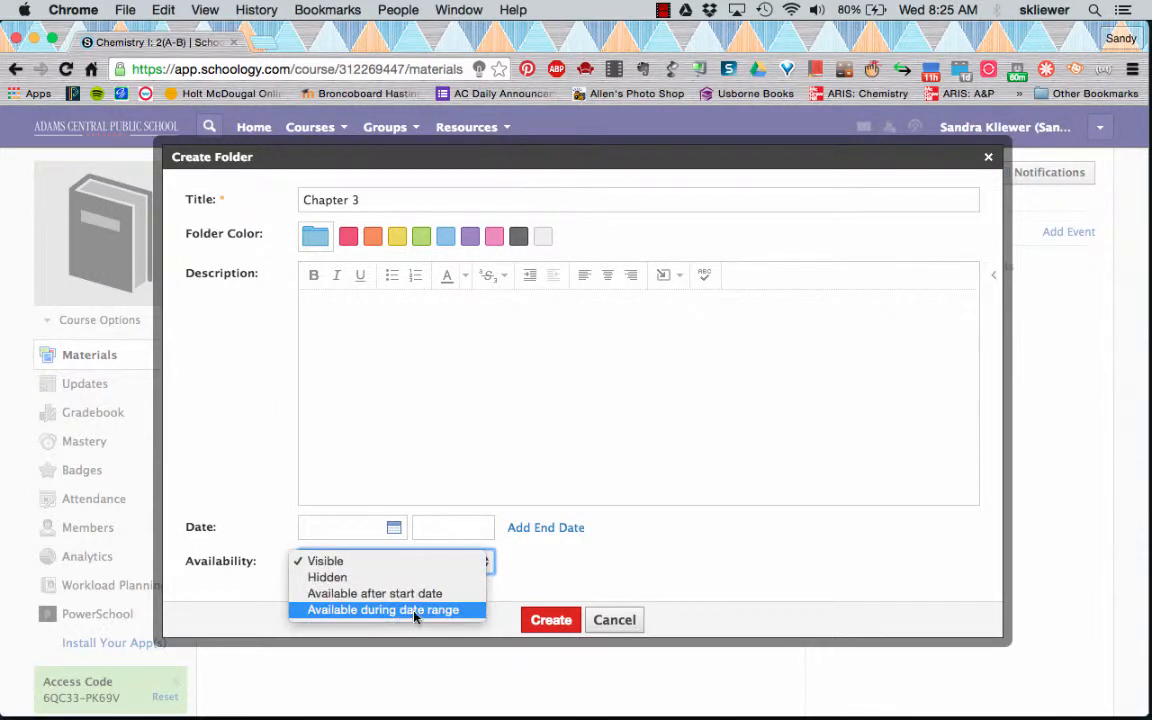
left_click(414, 611)
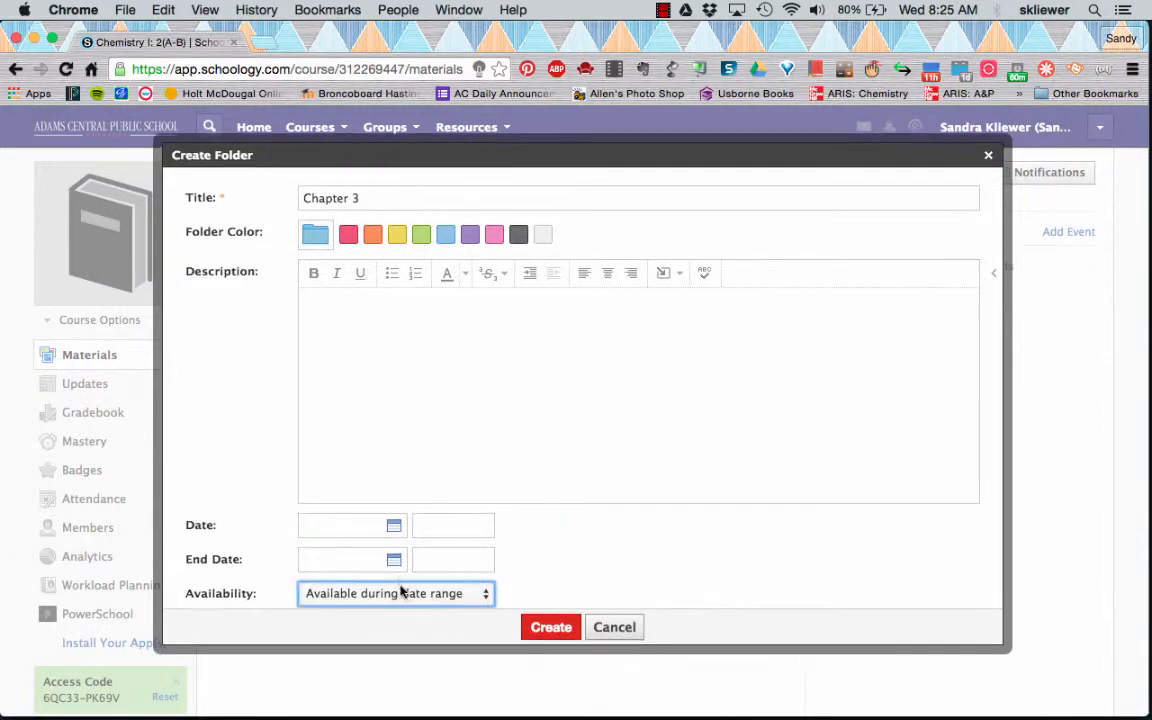
left_click(390, 528)
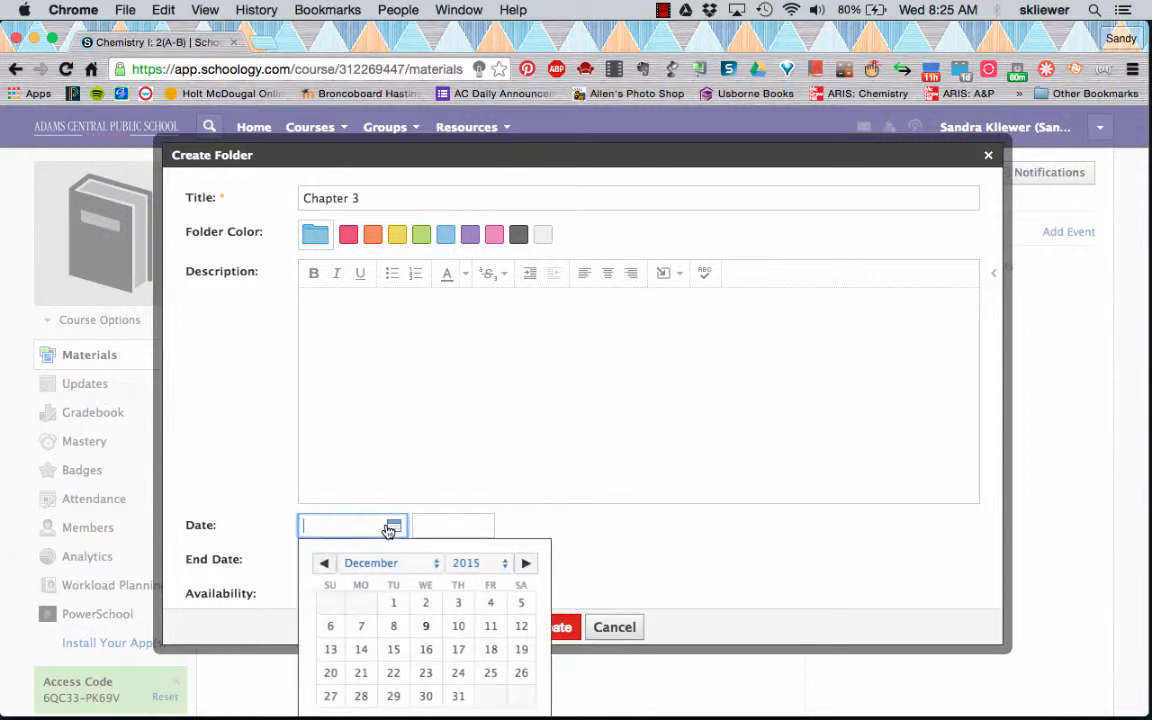
left_click(362, 650)
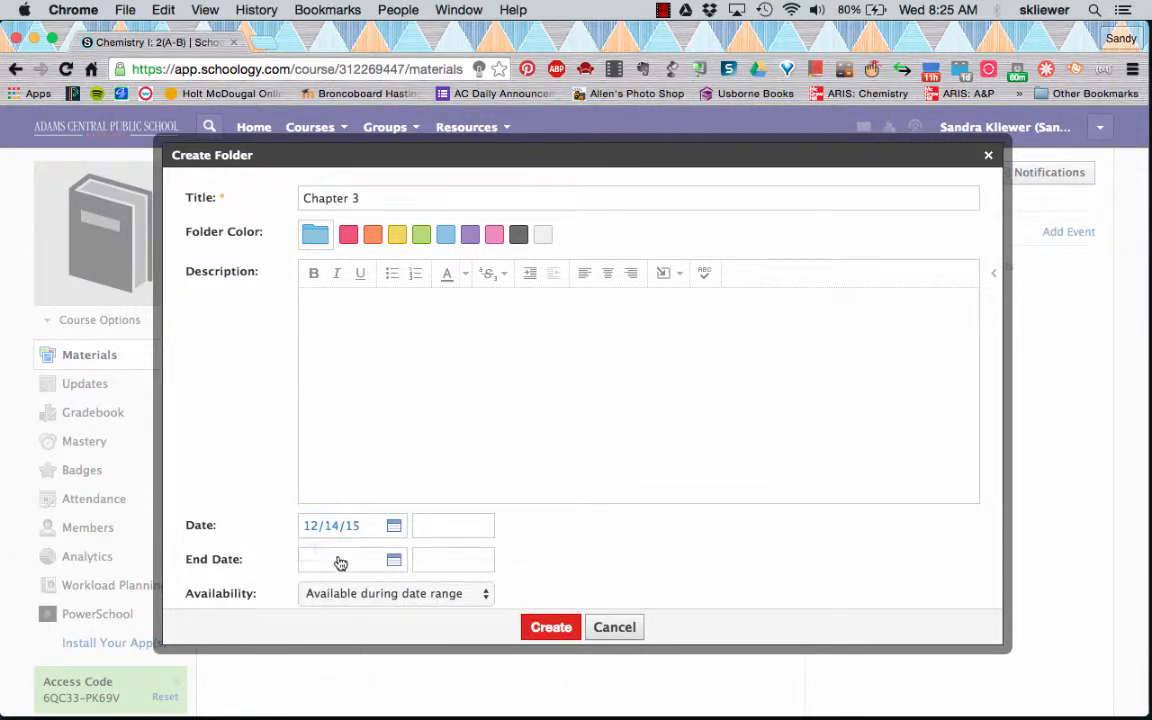
left_click(448, 526)
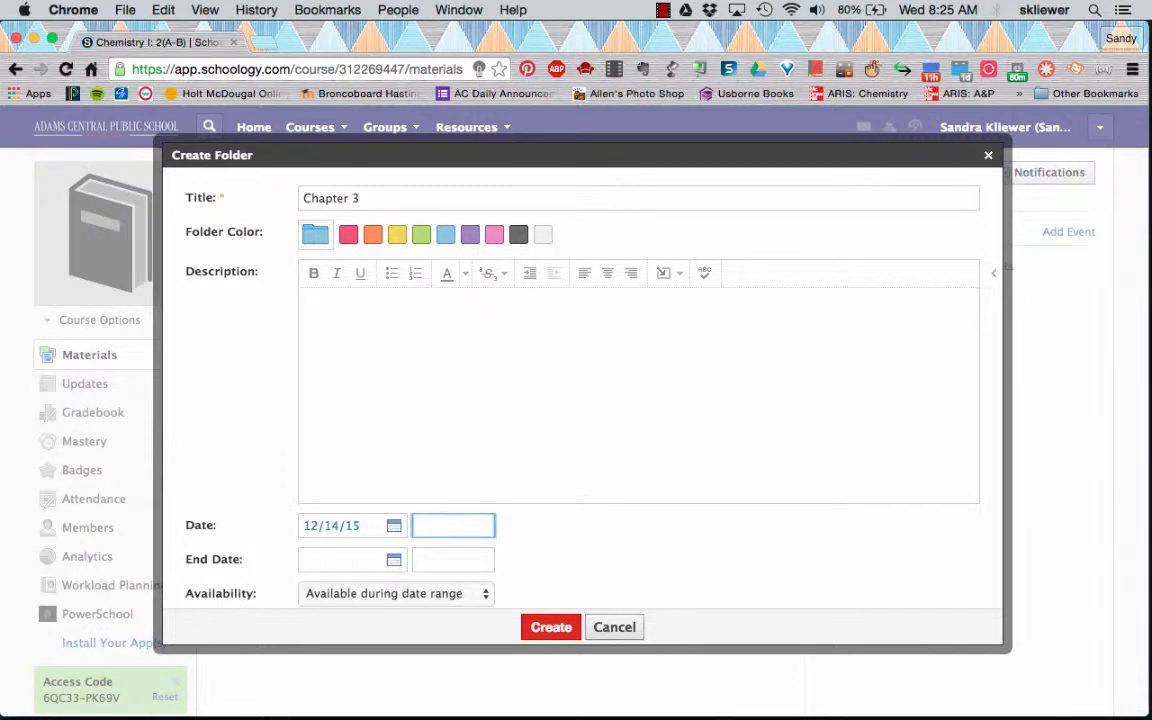
type("8:05AM")
Set the Chapter 3 folder's end date to 12/16/15 at 8:50AM and create the folder.
left_click(374, 567)
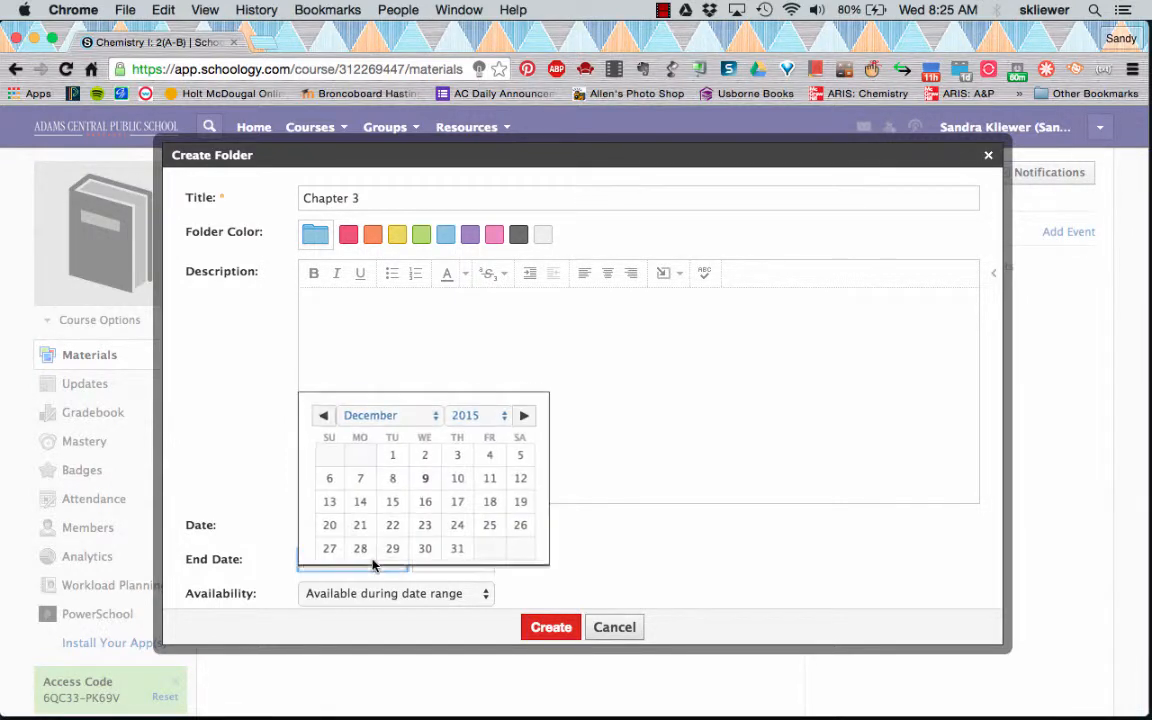
left_click(425, 503)
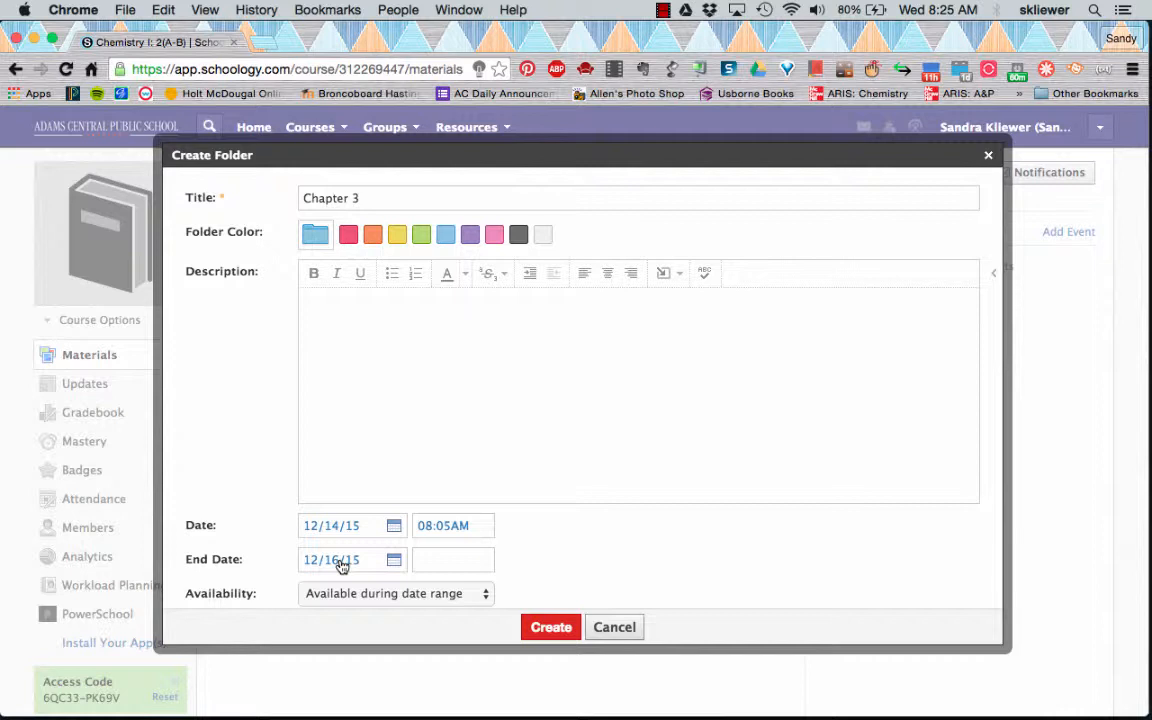
left_click(435, 563)
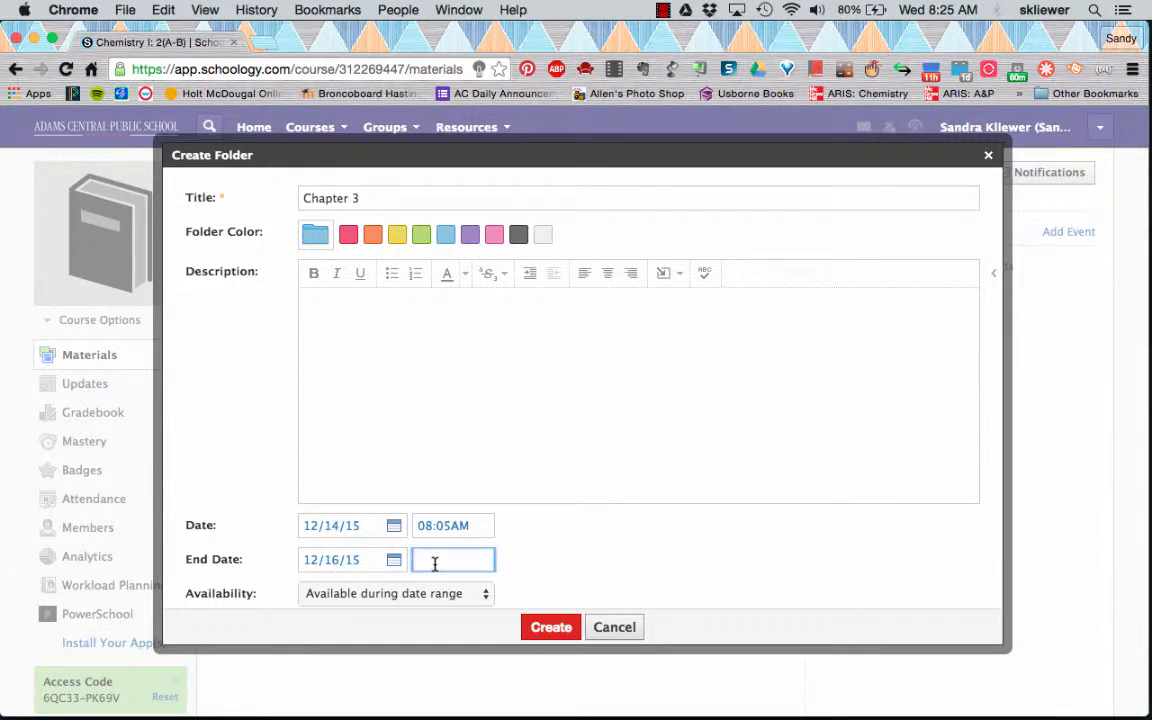
type("8:50AM")
left_click(436, 600)
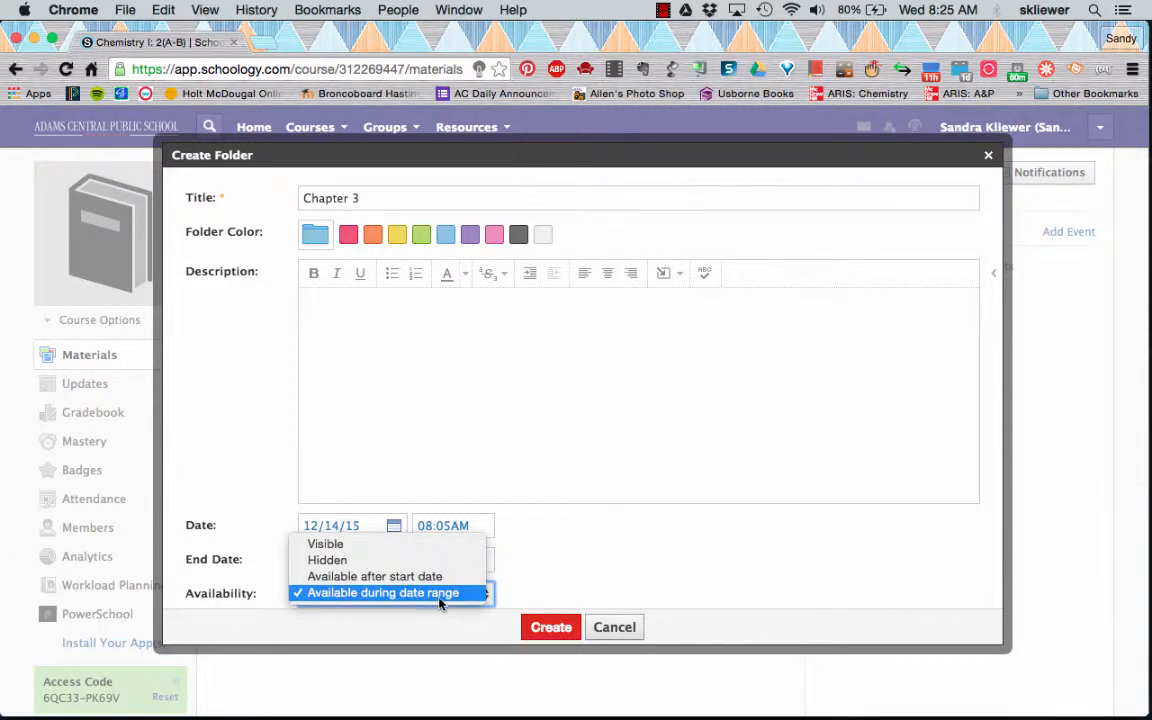
left_click(564, 598)
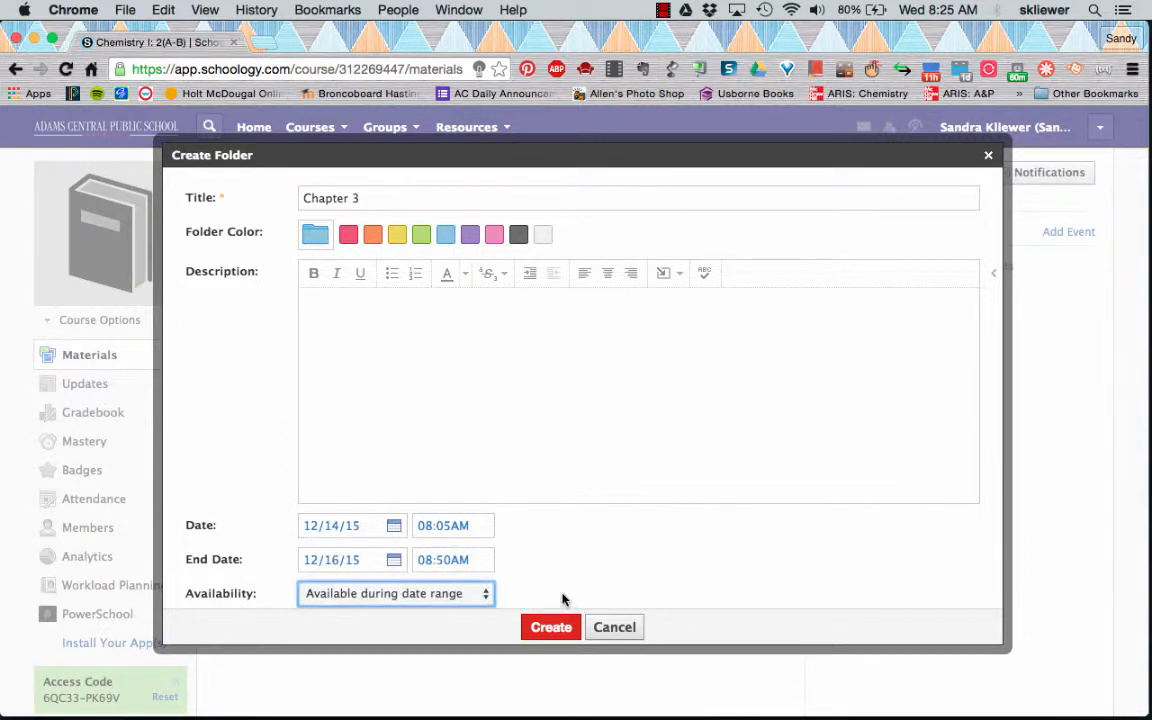
left_click(549, 632)
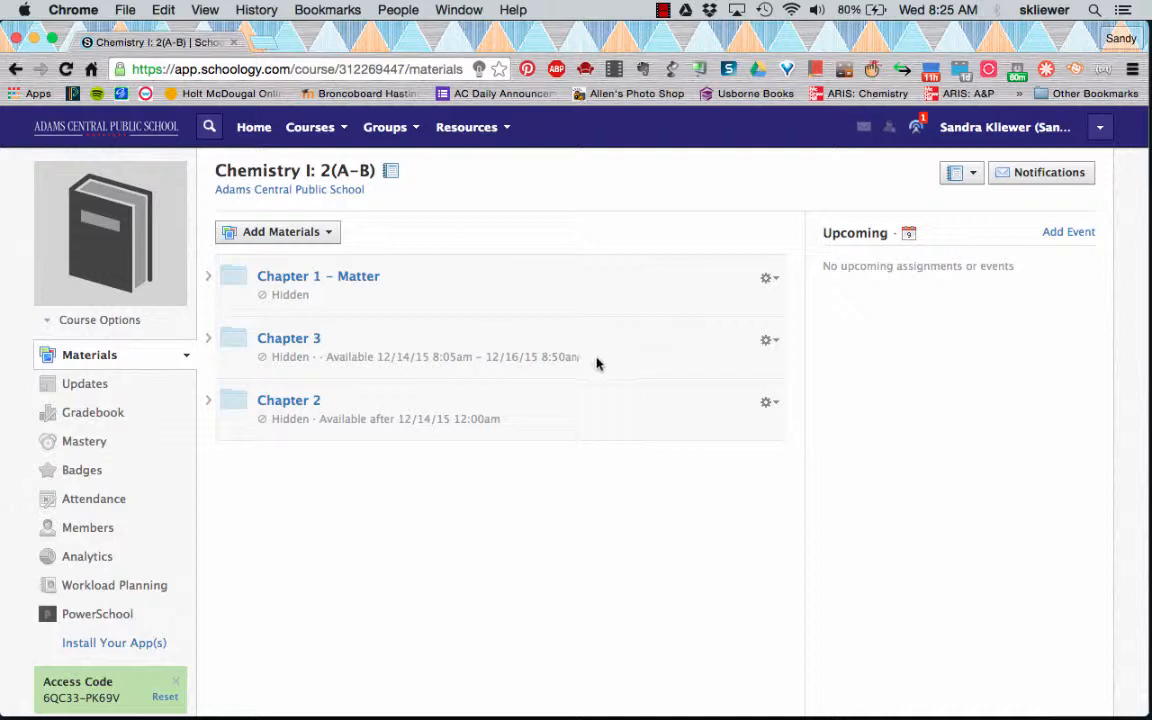
Create a subfolder titled "lab" inside the Chapter 3 folder, keeping its availability hidden.
left_click(209, 344)
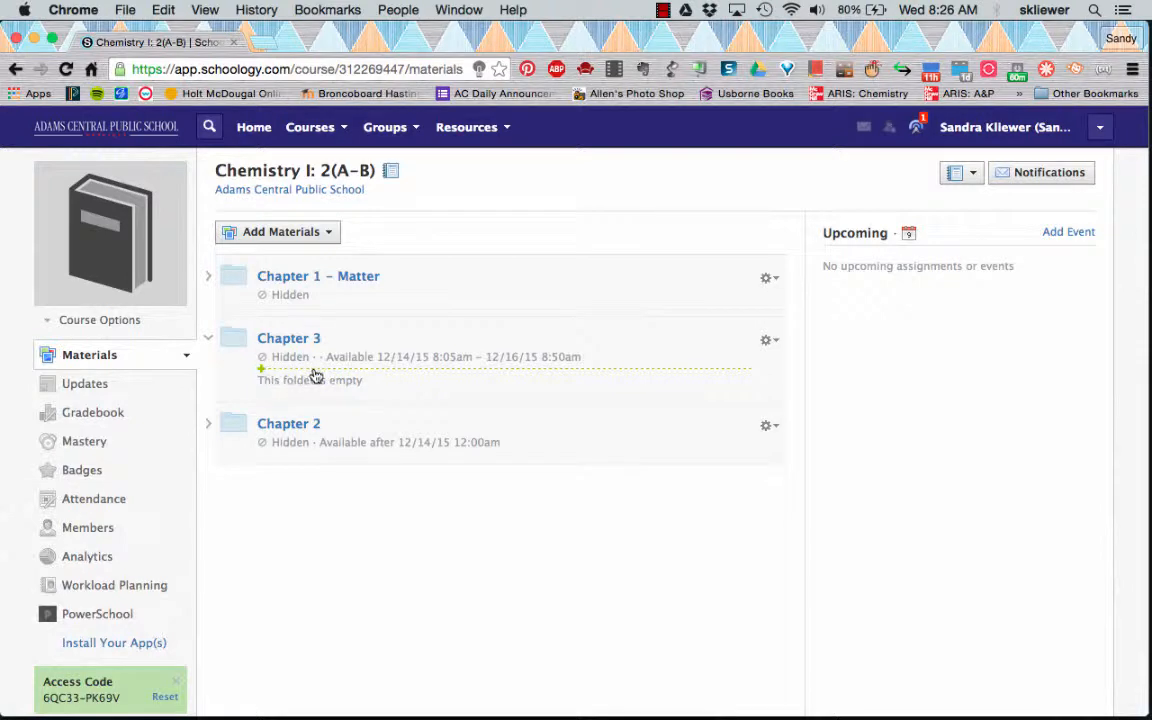
left_click(315, 376)
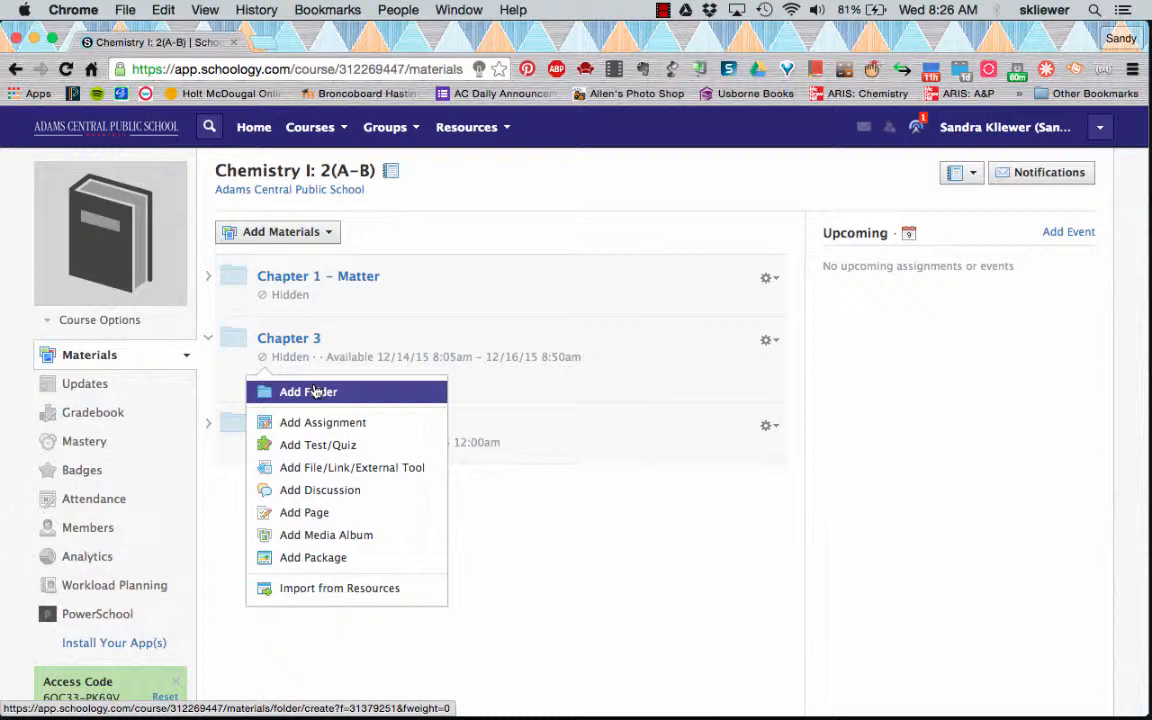
left_click(316, 392)
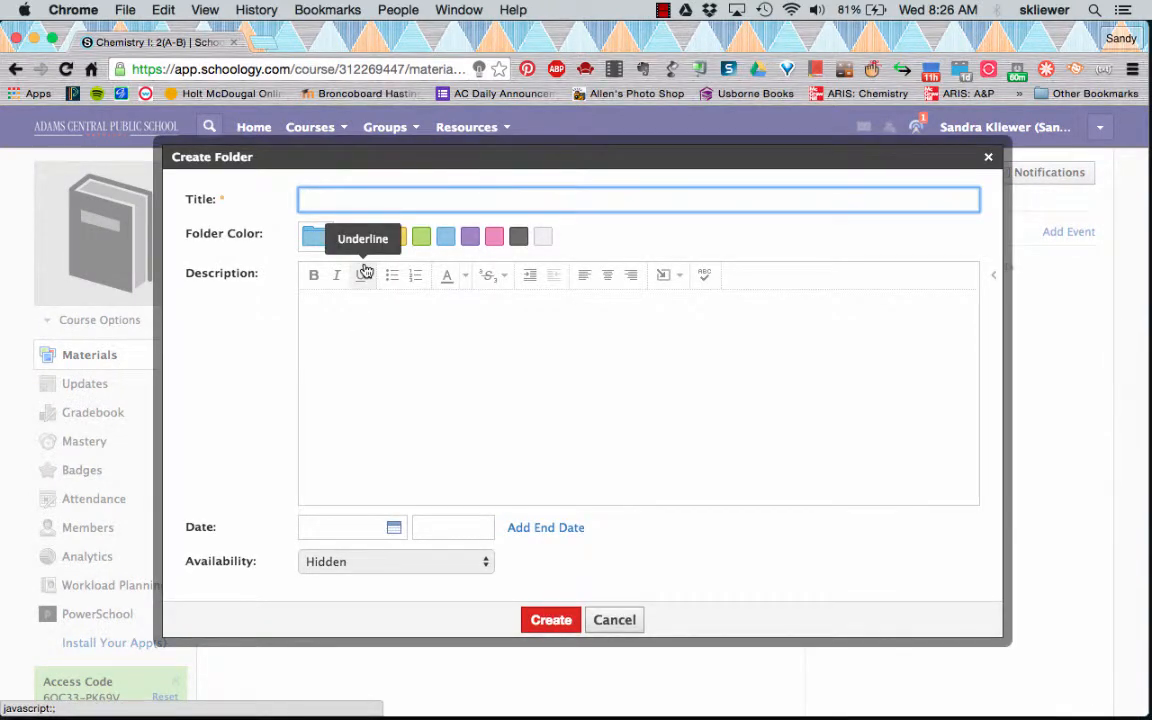
type("lab")
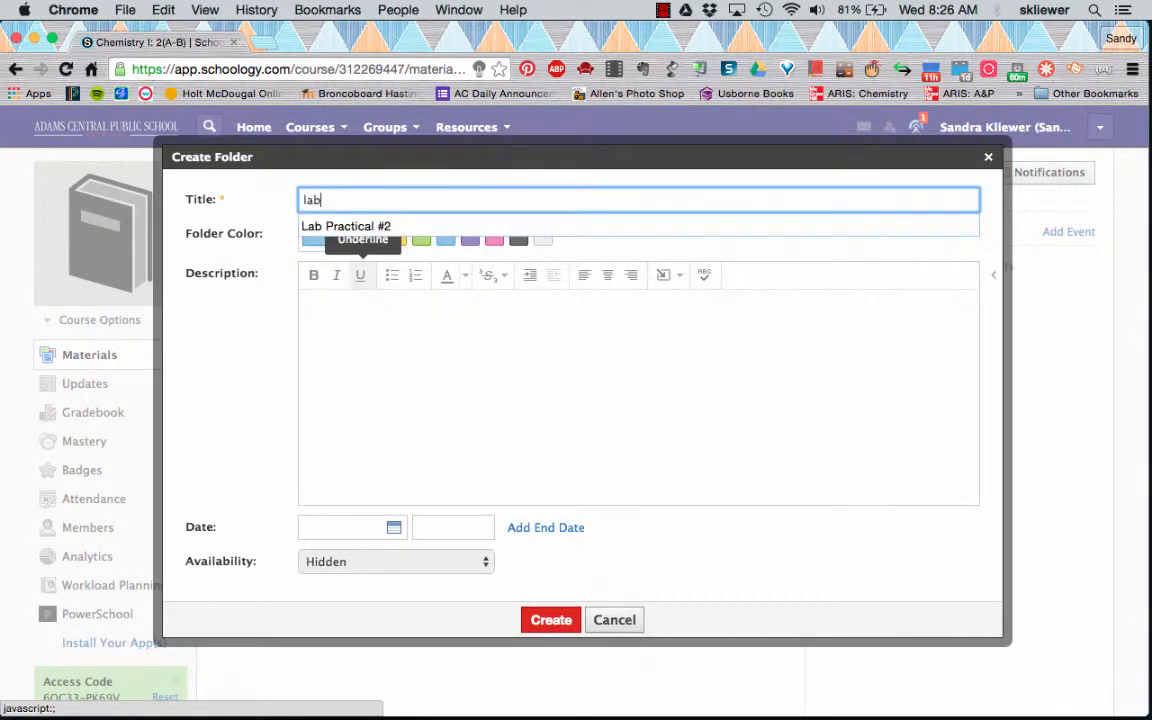
left_click(242, 394)
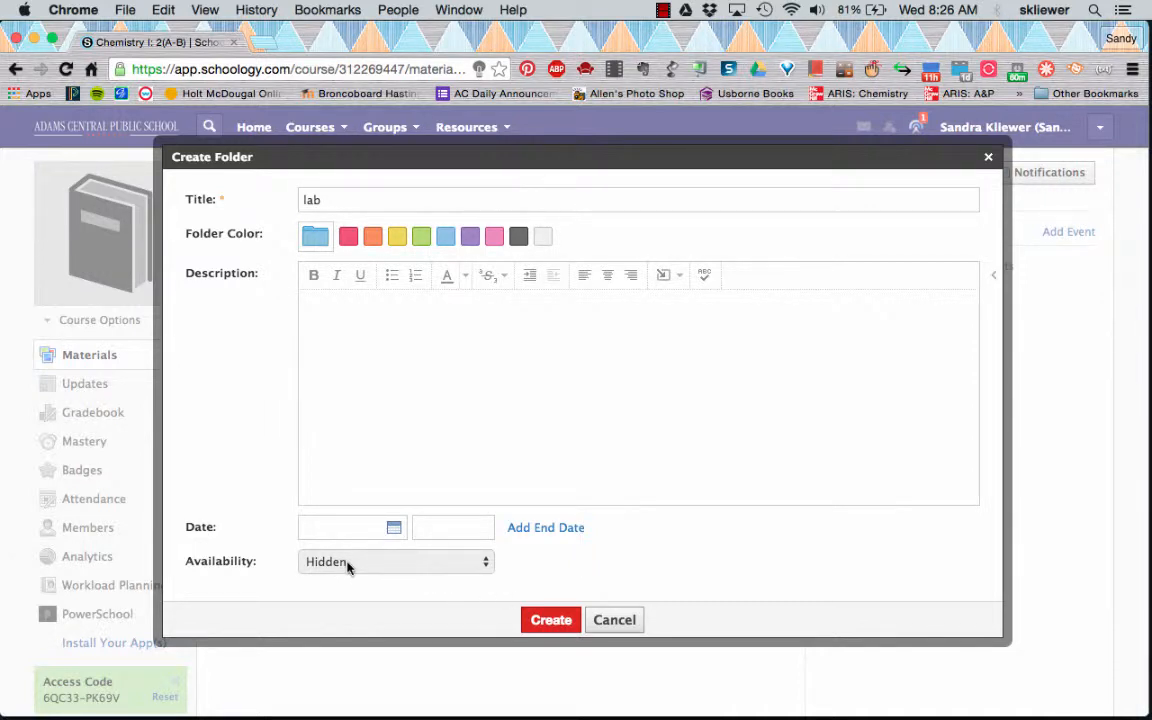
left_click(545, 620)
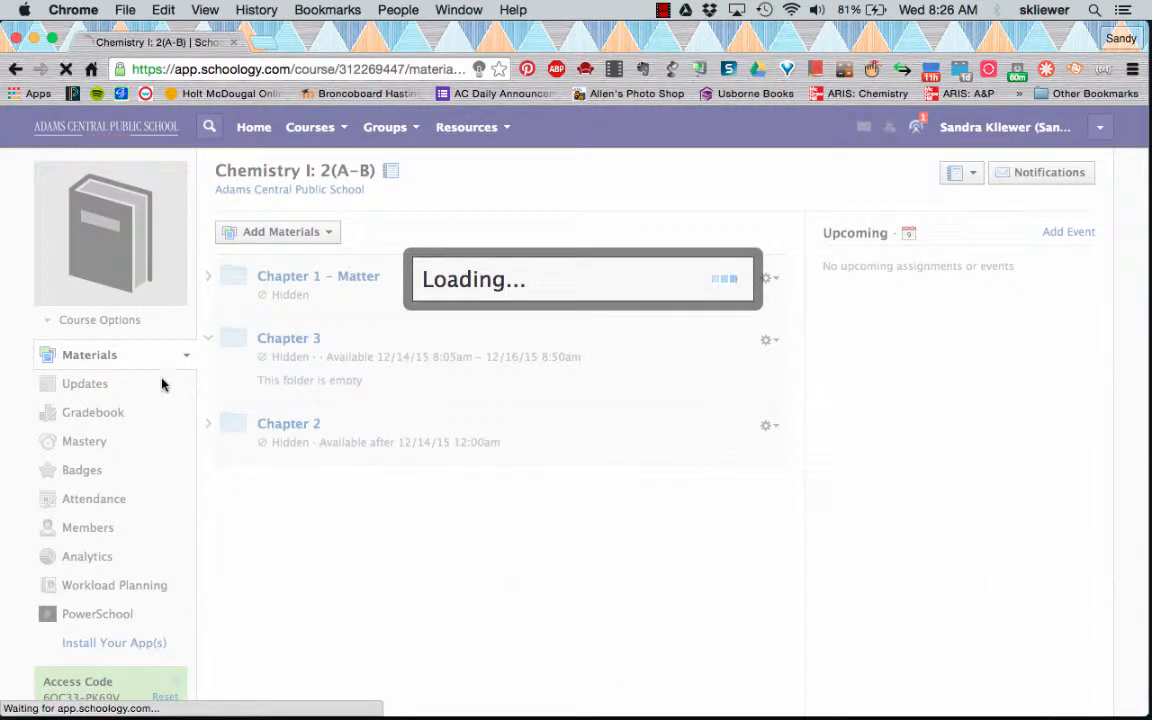
Expand the Chapter 3 folder and its lab subfolder, and view the material types that can be added inside lab.
left_click(209, 341)
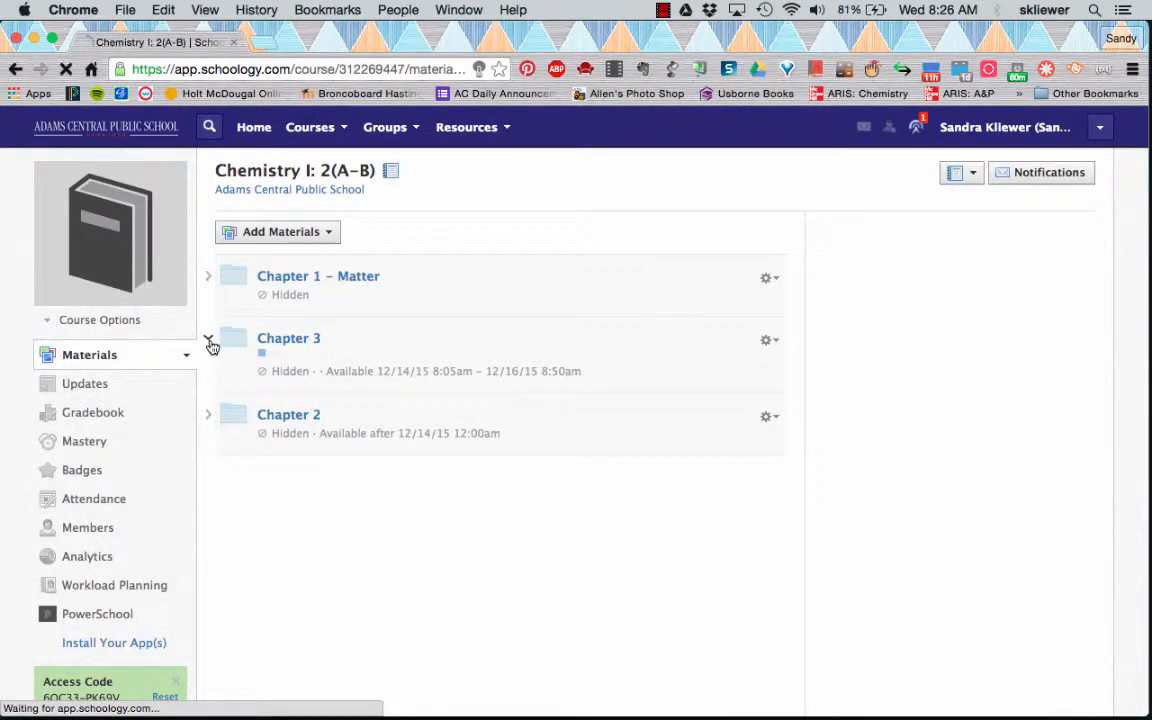
left_click(210, 342)
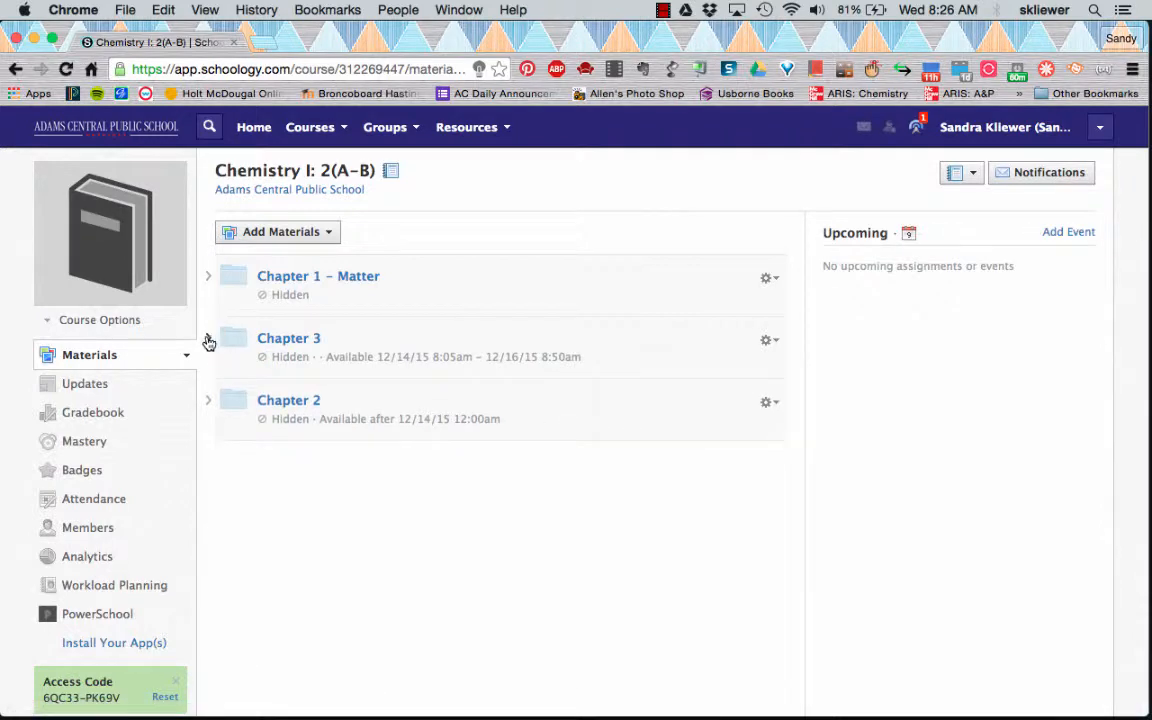
left_click(207, 339)
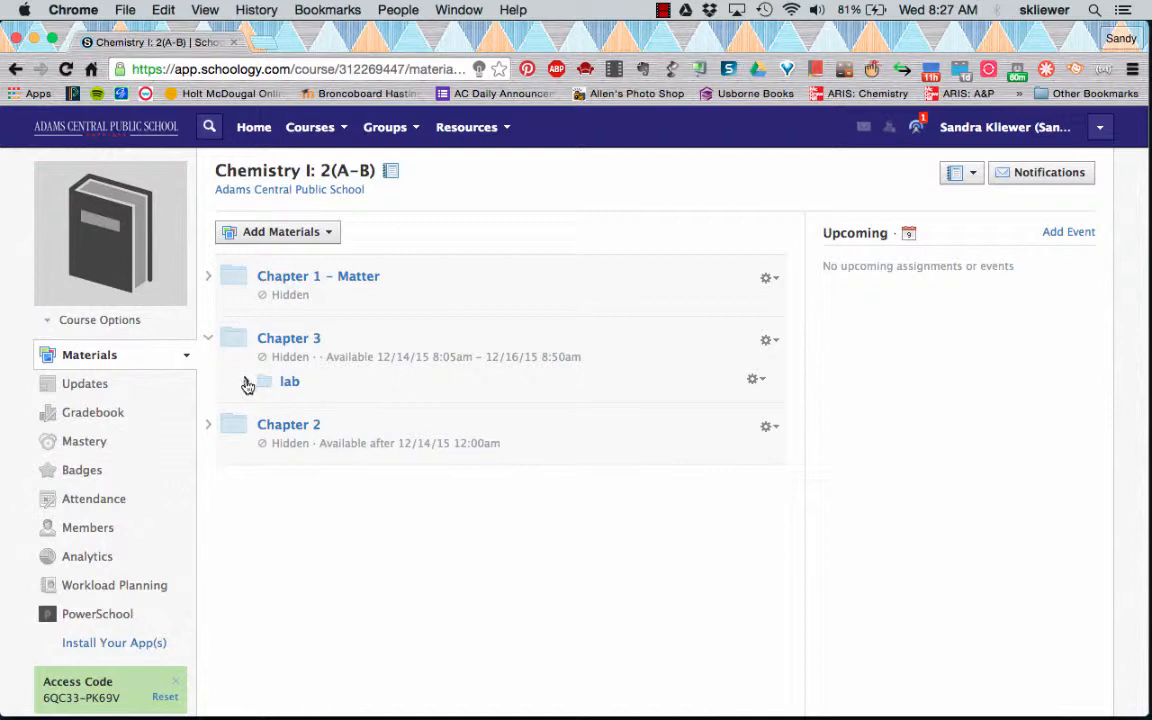
left_click(248, 384)
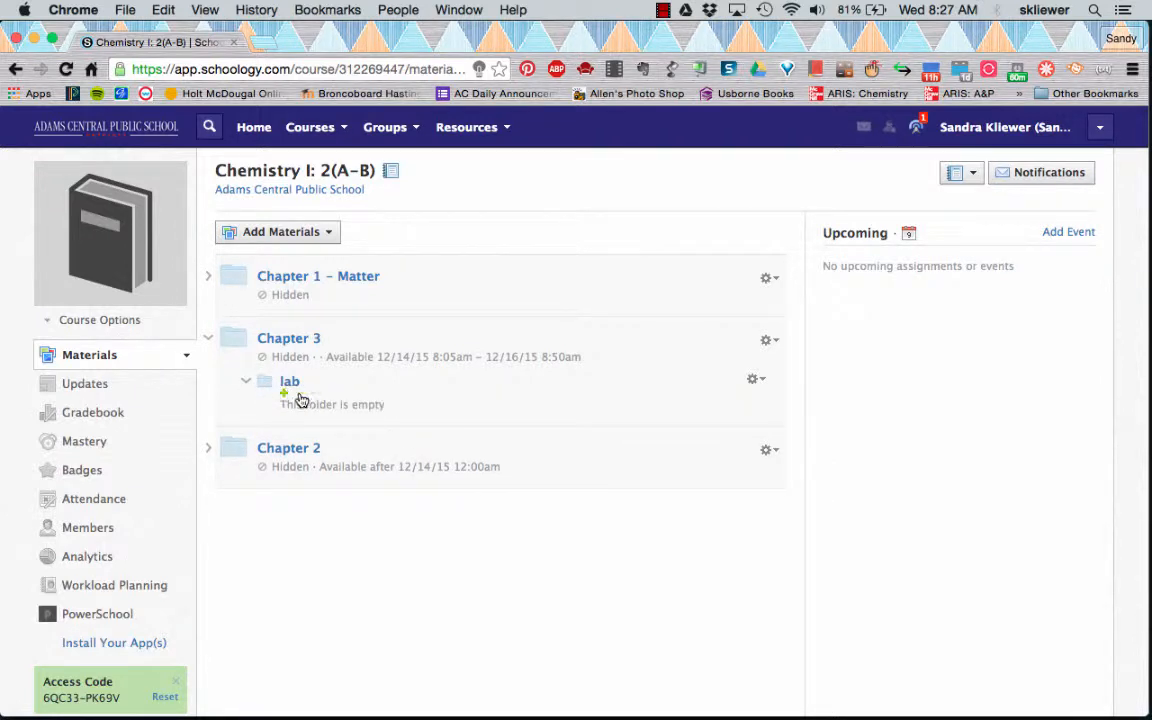
left_click(316, 397)
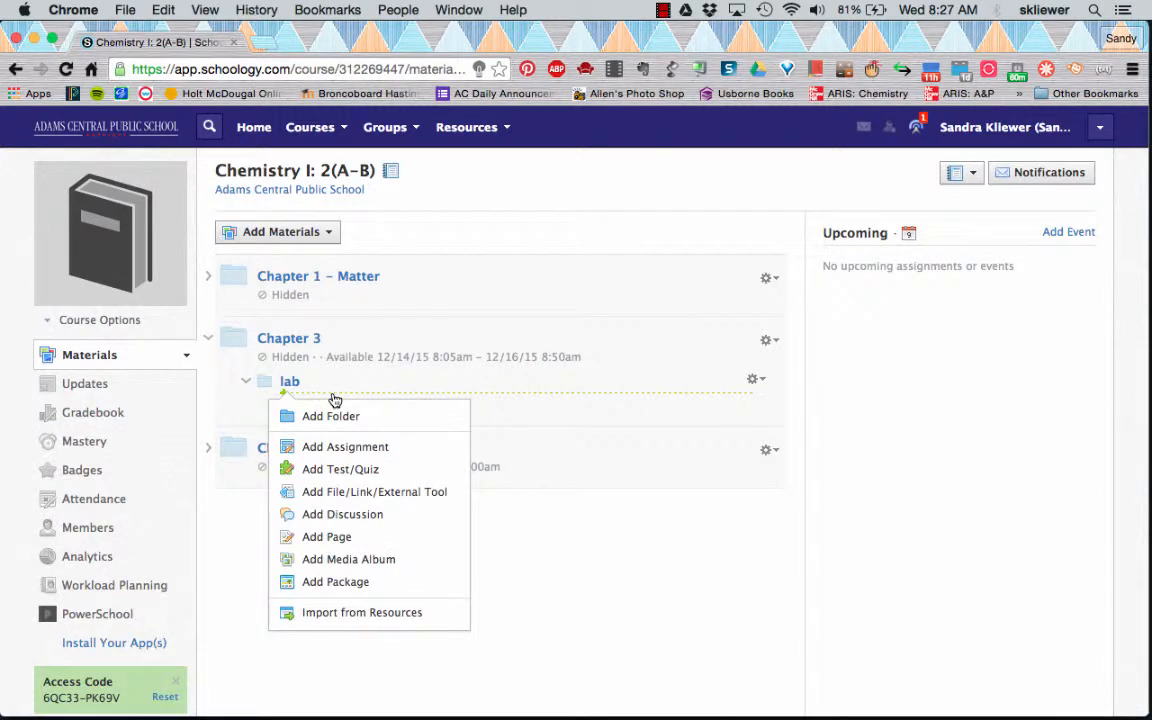
left_click(215, 390)
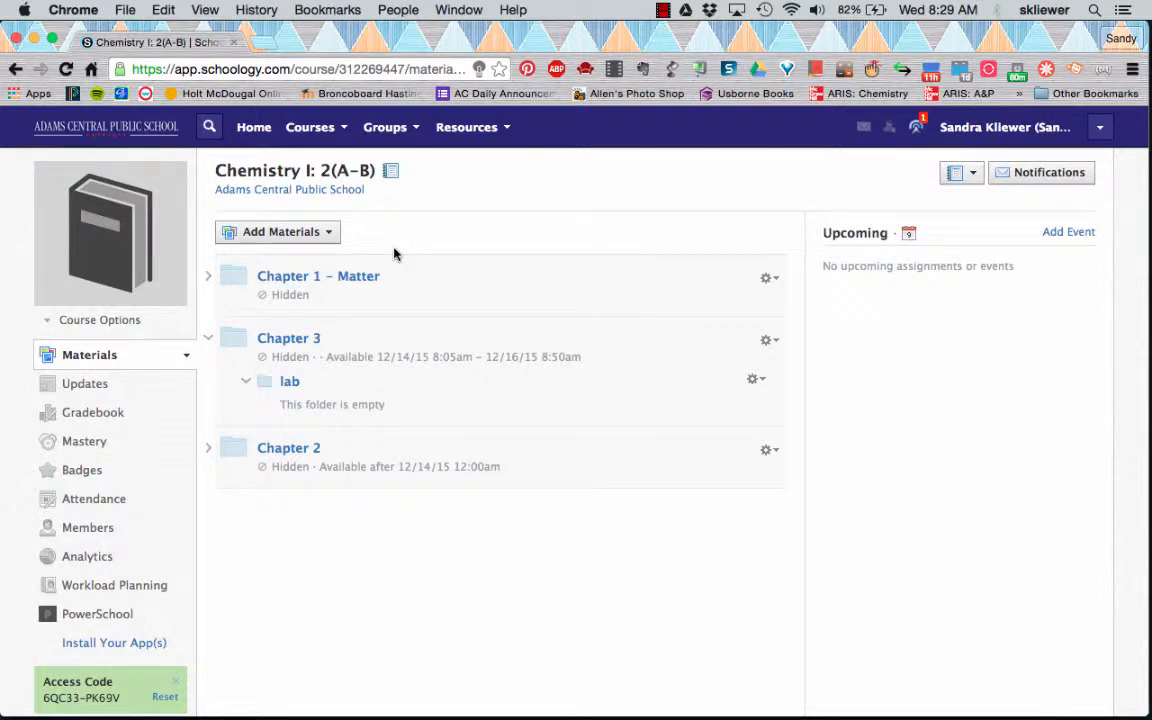
Edit the Chapter 1 – Matter folder to set its availability to Visible and save the changes.
left_click(772, 283)
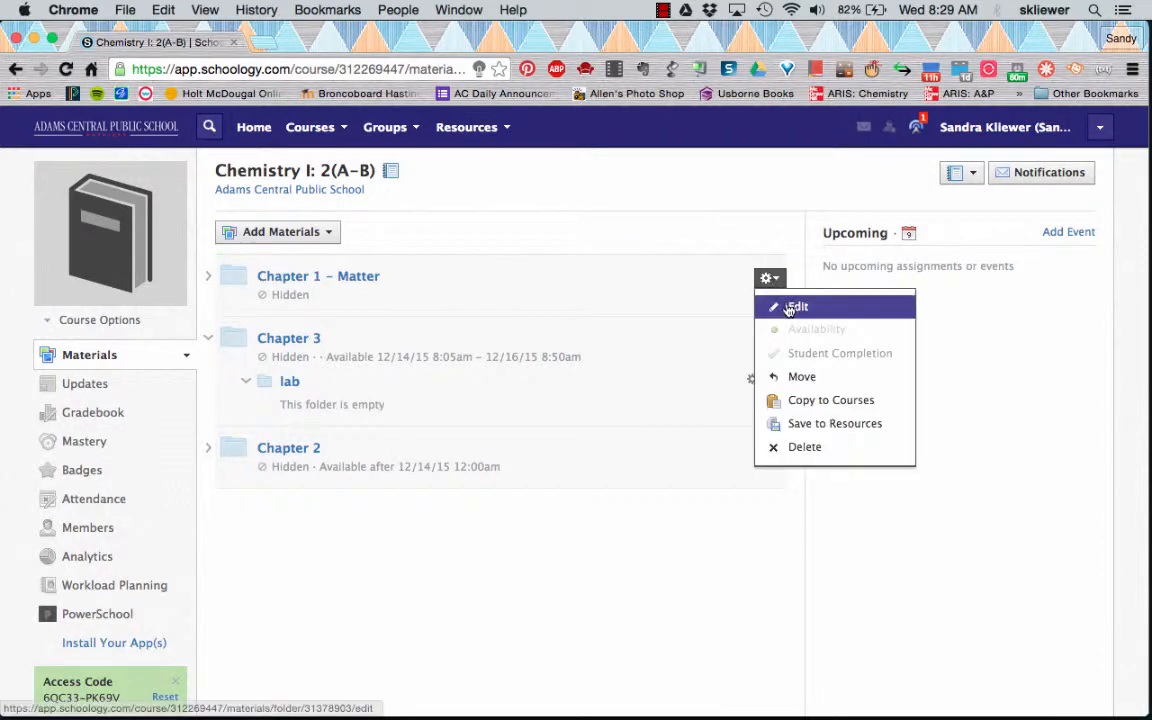
left_click(789, 308)
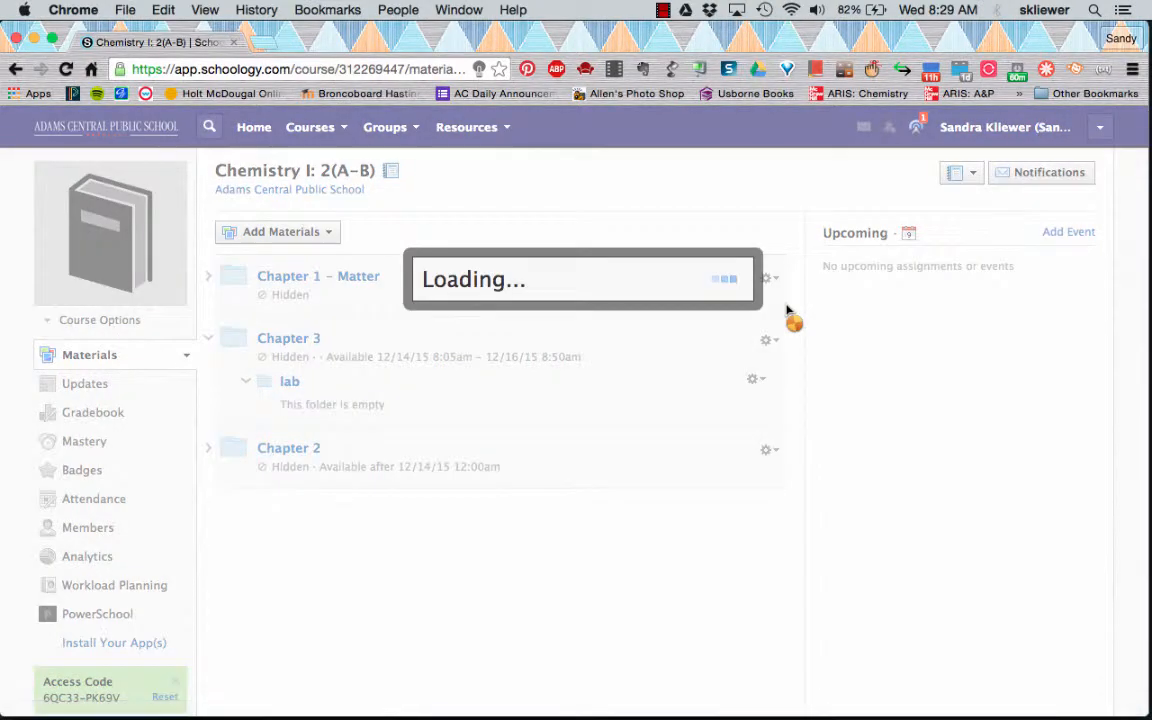
scroll(445, 195, "up", 3)
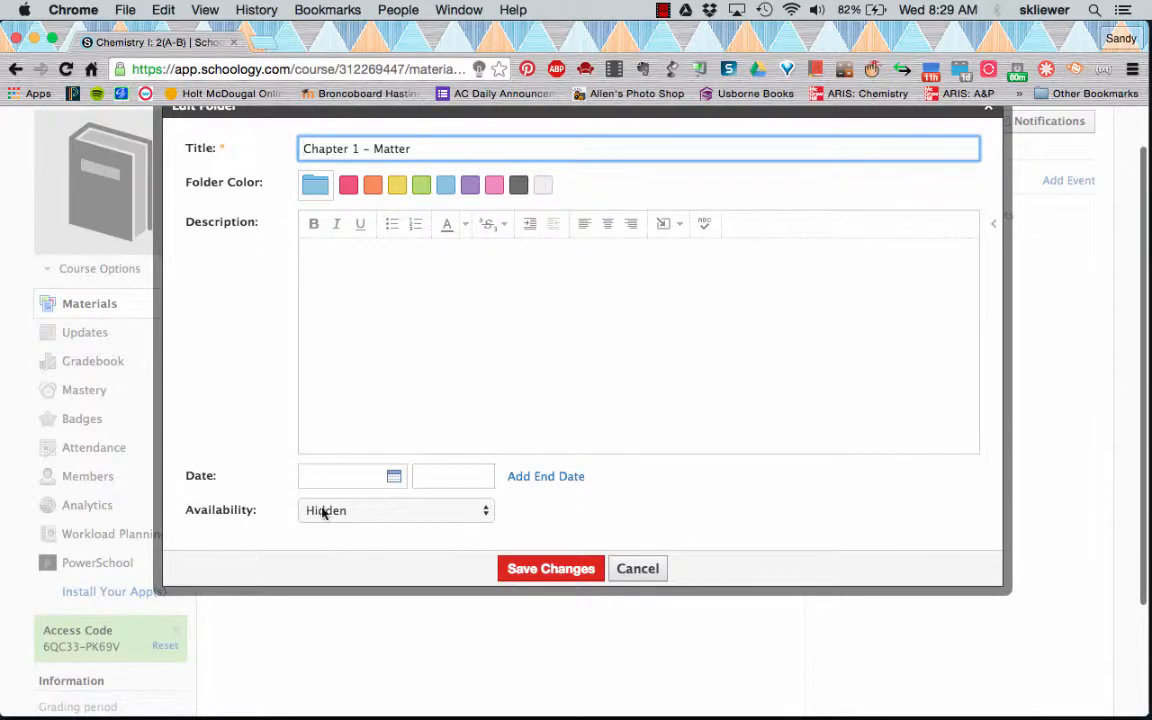
left_click(368, 515)
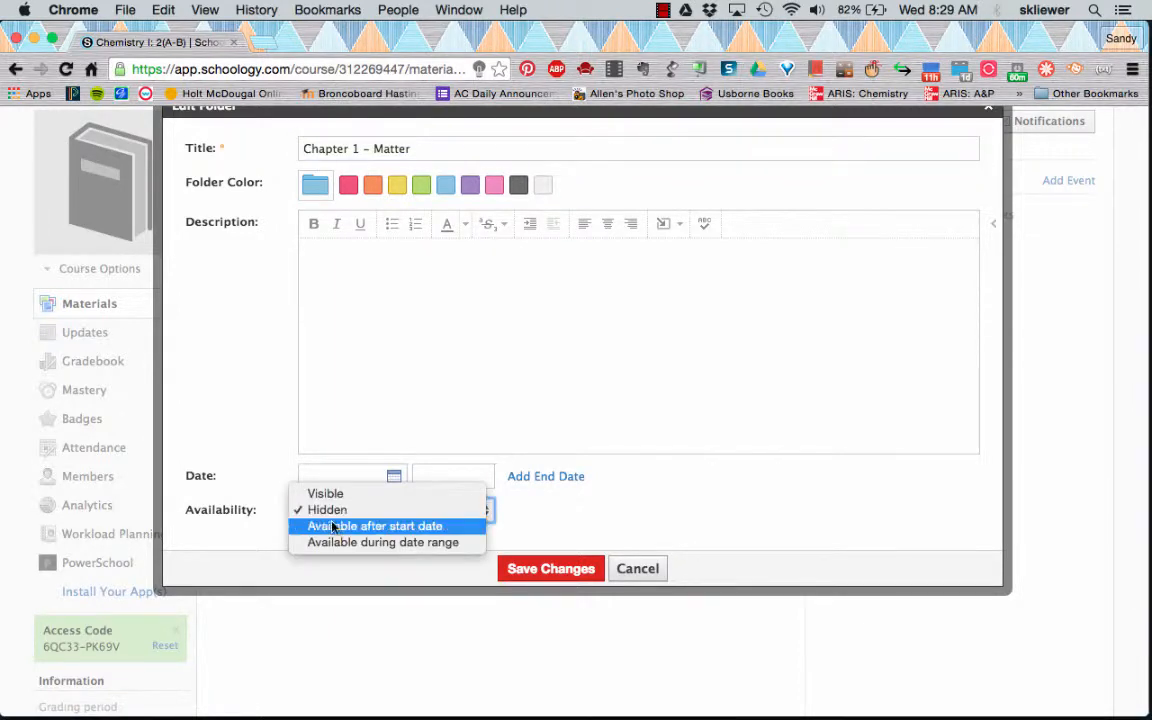
left_click(328, 495)
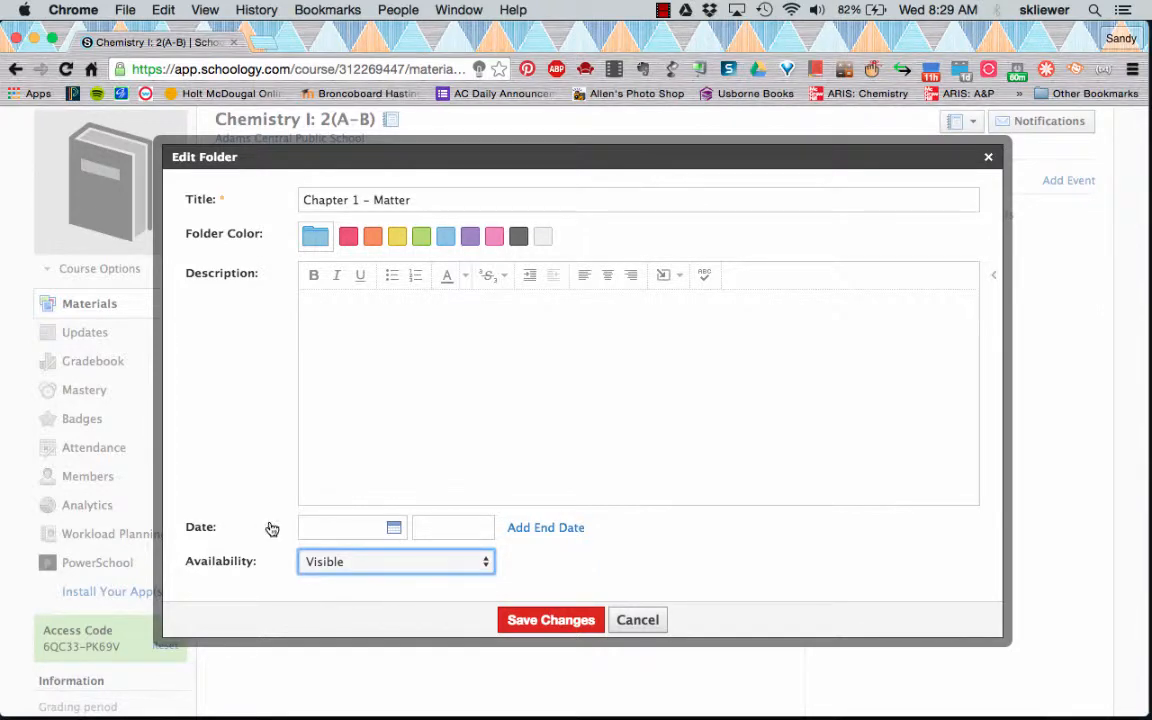
left_click(551, 620)
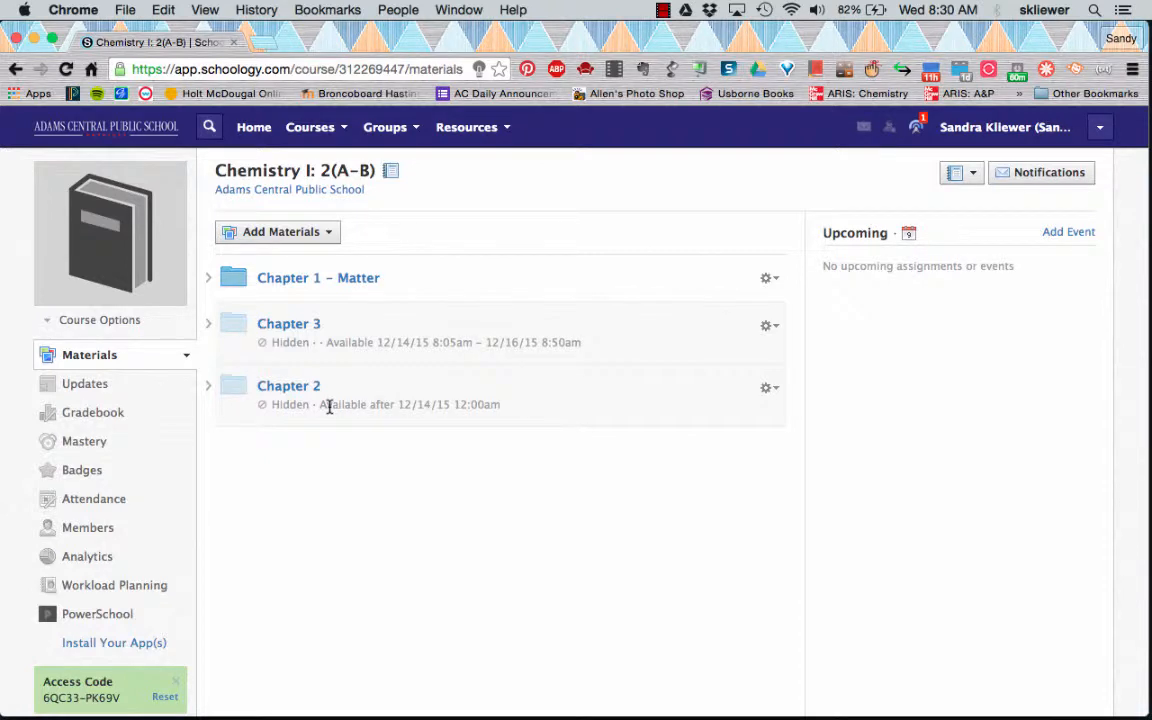
Review the availability options in the Chapter 3 folder's edit settings and leave without saving.
left_click(766, 326)
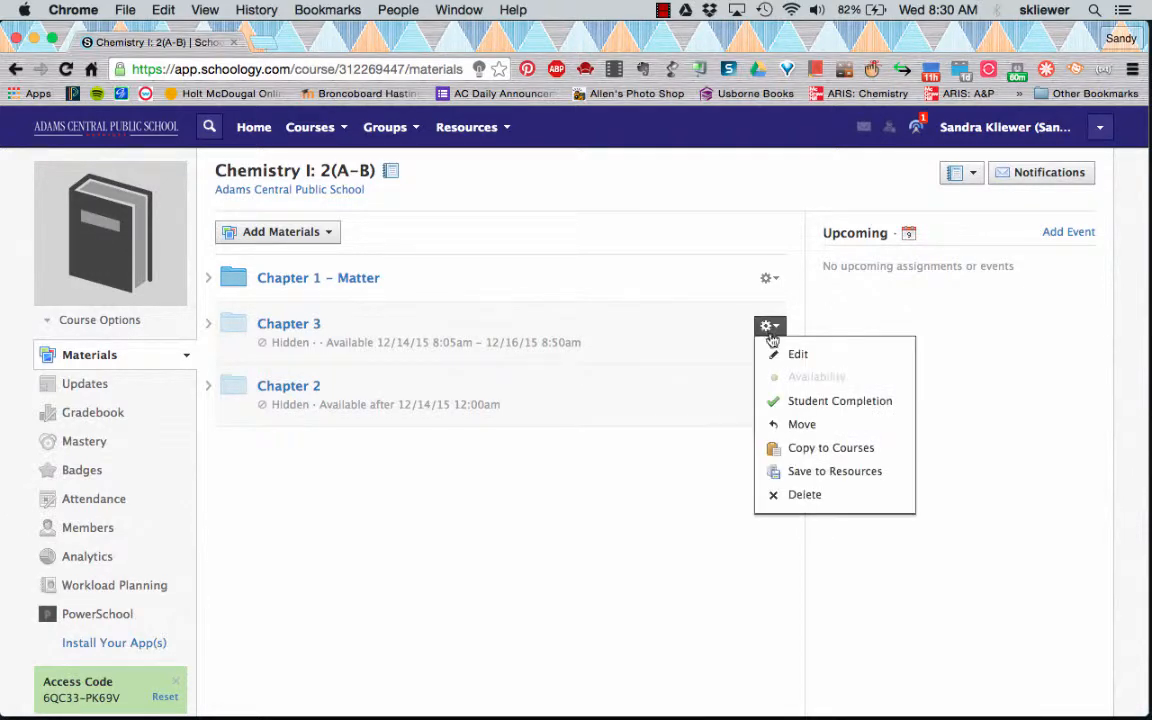
left_click(783, 352)
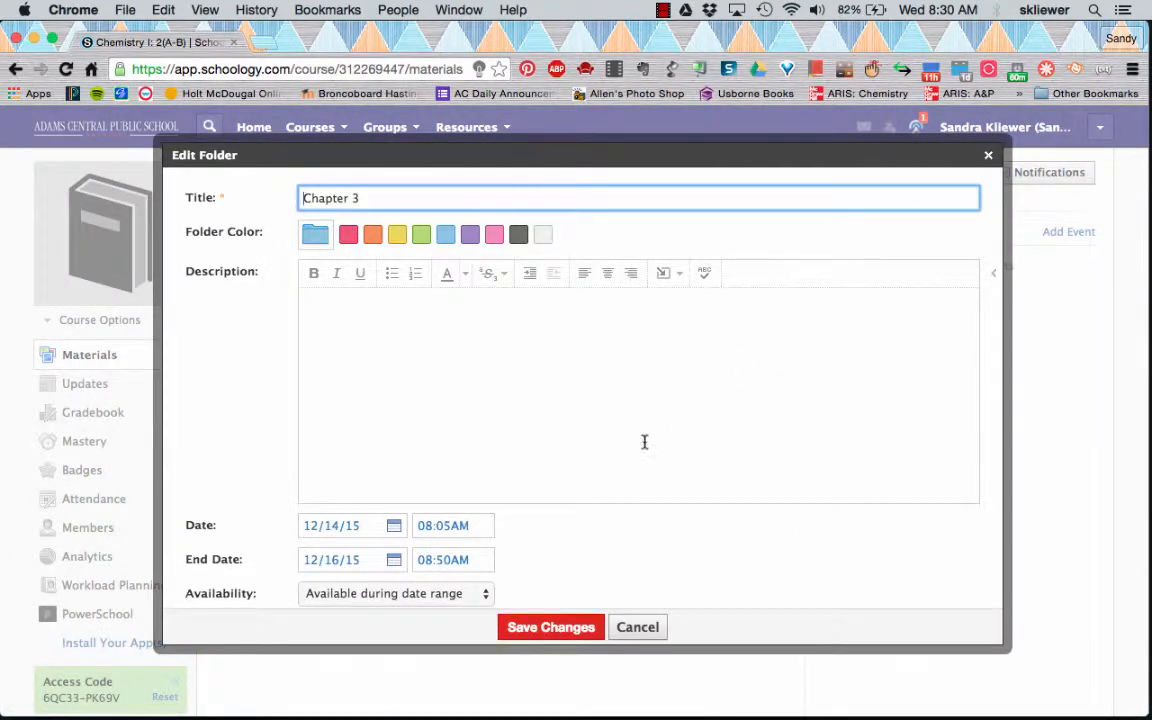
scroll(630, 455, "down", 2)
scroll(621, 470, "down", 3)
left_click(392, 446)
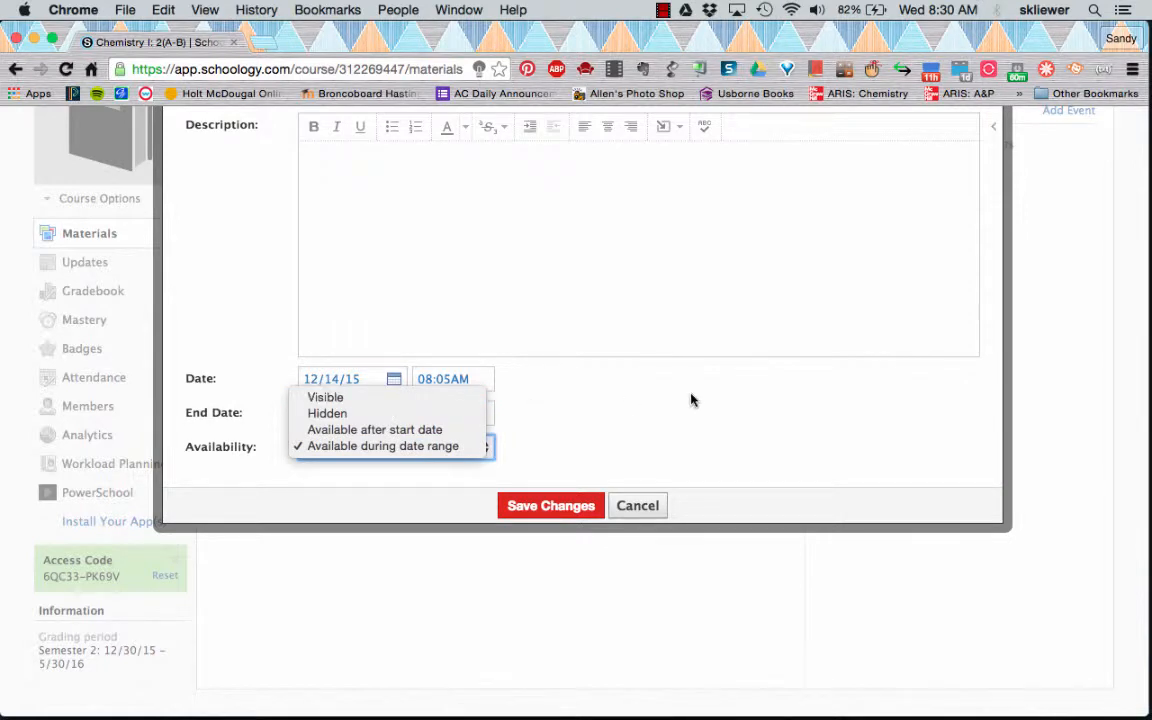
left_click(646, 506)
left_click(646, 506)
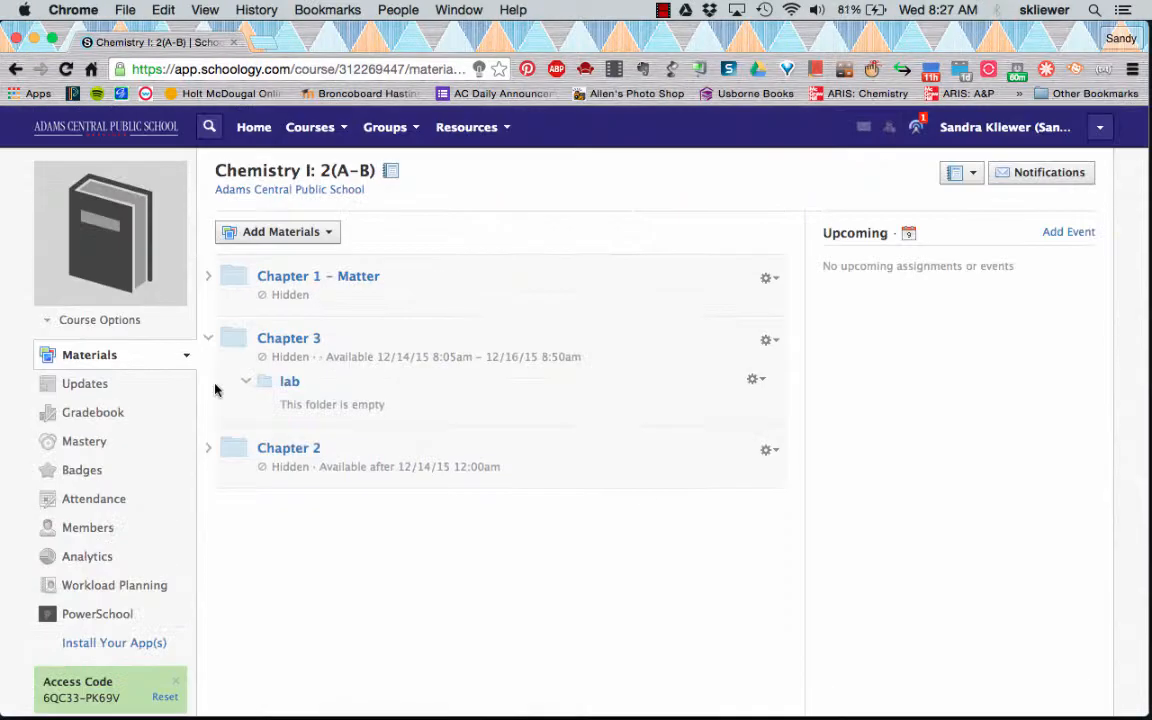